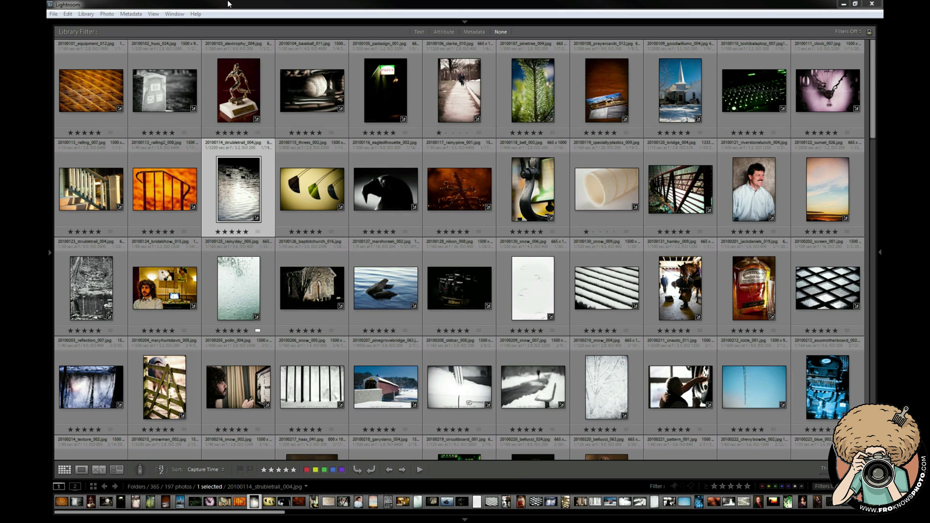
- Hide the Library Filter bar from the View menu, then show it again
{"action": "left_click", "coordinate": [175, 14]}
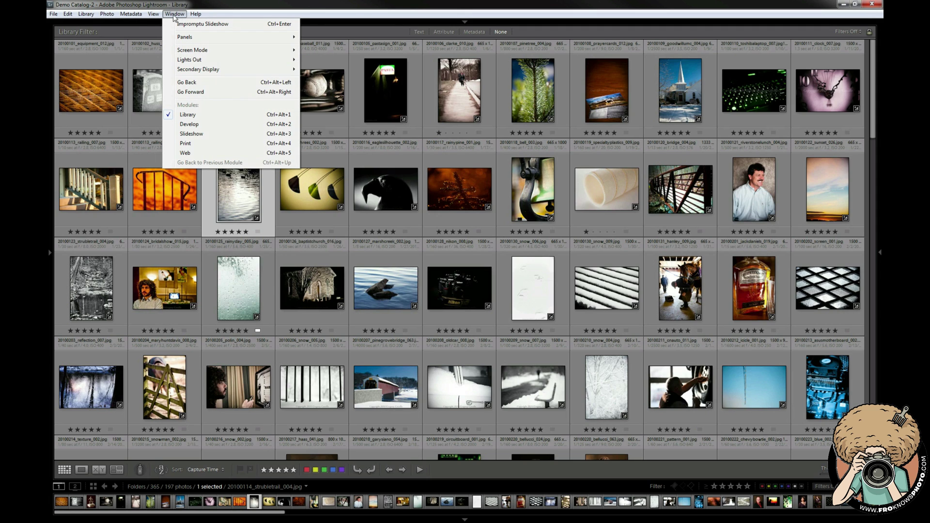
{"action": "mouse_move", "coordinate": [157, 17]}
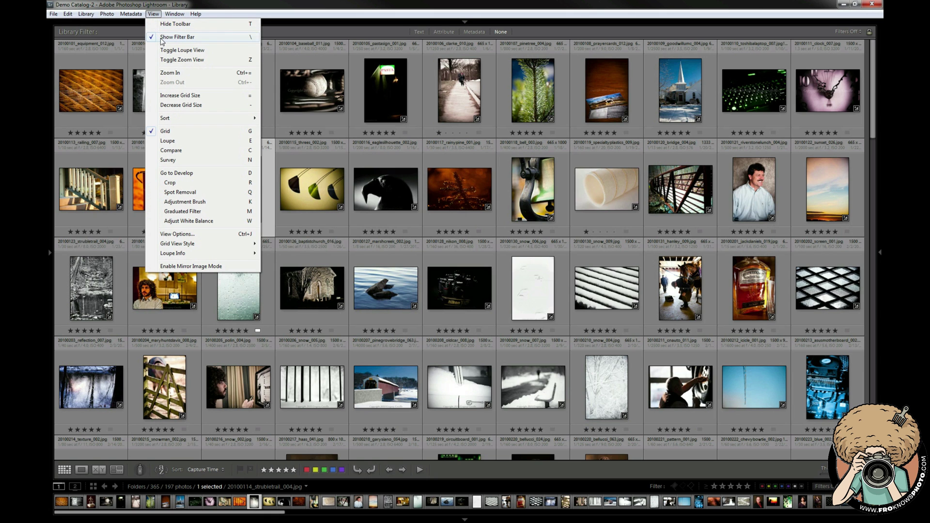
{"action": "left_click", "coordinate": [163, 38]}
{"action": "left_click", "coordinate": [153, 13]}
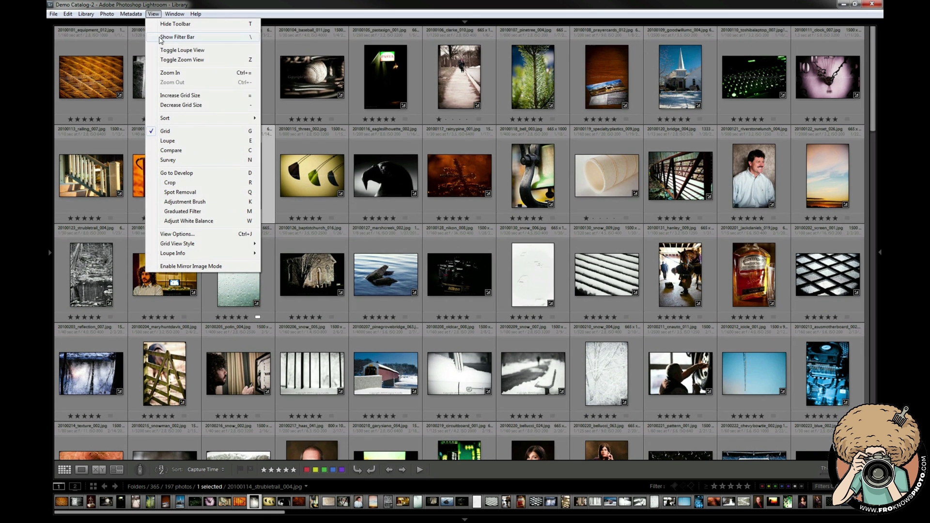
{"action": "left_click", "coordinate": [159, 37]}
{"action": "left_click", "coordinate": [153, 13]}
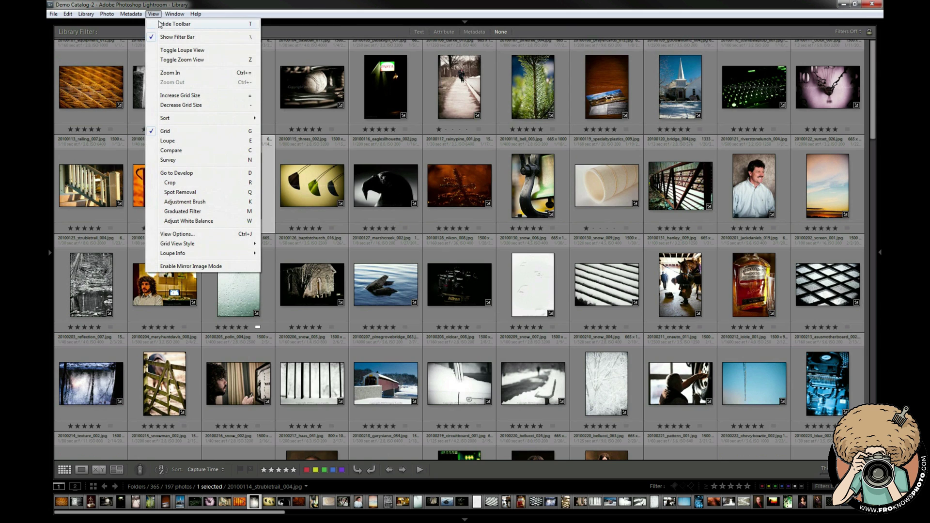
- Hide the grid toolbar from the View menu
{"action": "left_click", "coordinate": [160, 24]}
{"action": "left_click", "coordinate": [153, 14]}
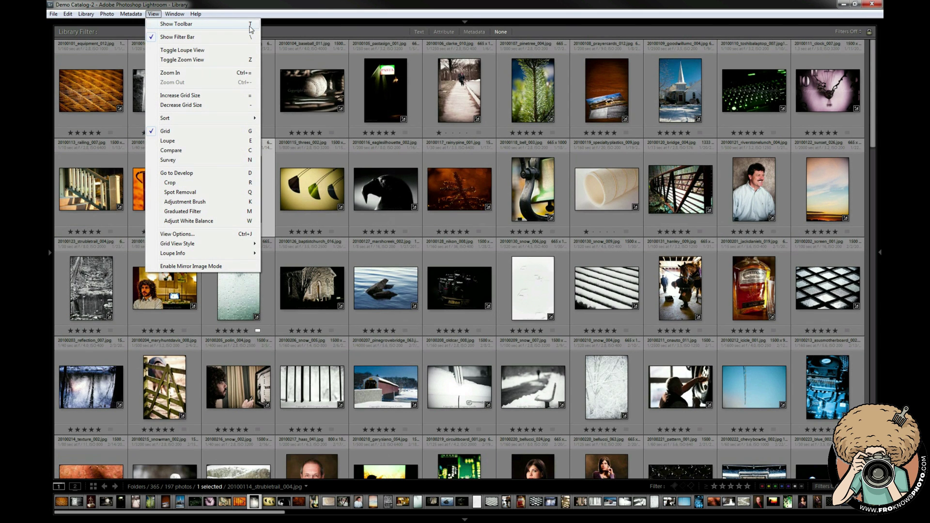
{"action": "left_click", "coordinate": [249, 25]}
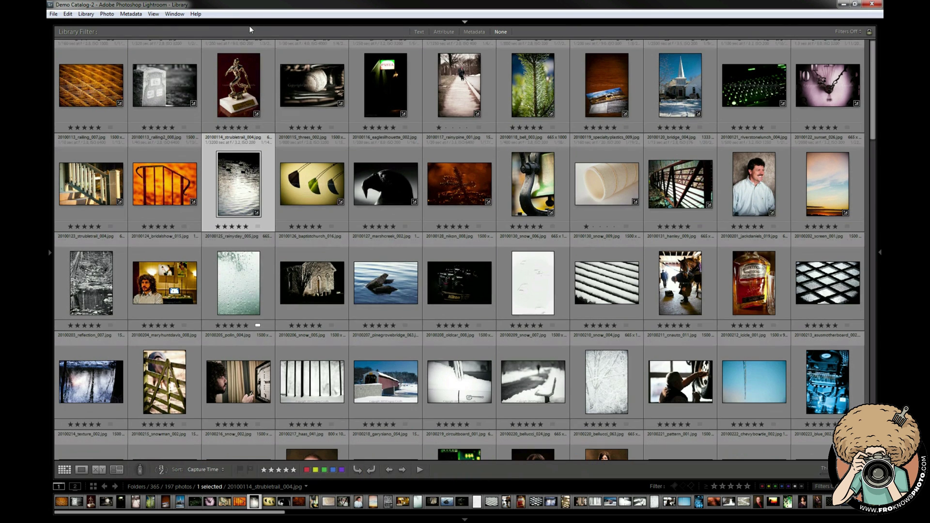
- Show shutter, aperture and ISO in grid cells, restore the toolbar, and list its items
{"action": "key", "text": "t"}
{"action": "key", "text": "t"}
{"action": "key", "text": "t"}
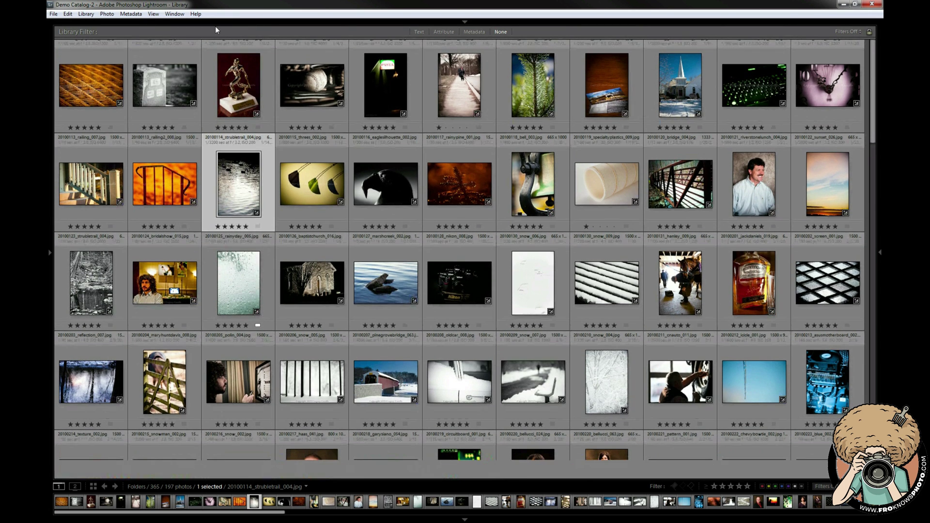
{"action": "key", "text": "j"}
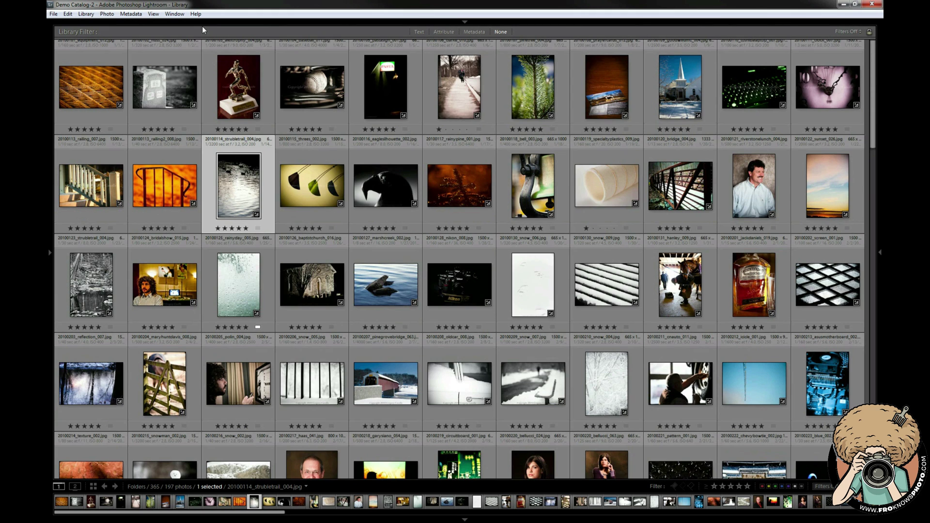
{"action": "key", "text": "t"}
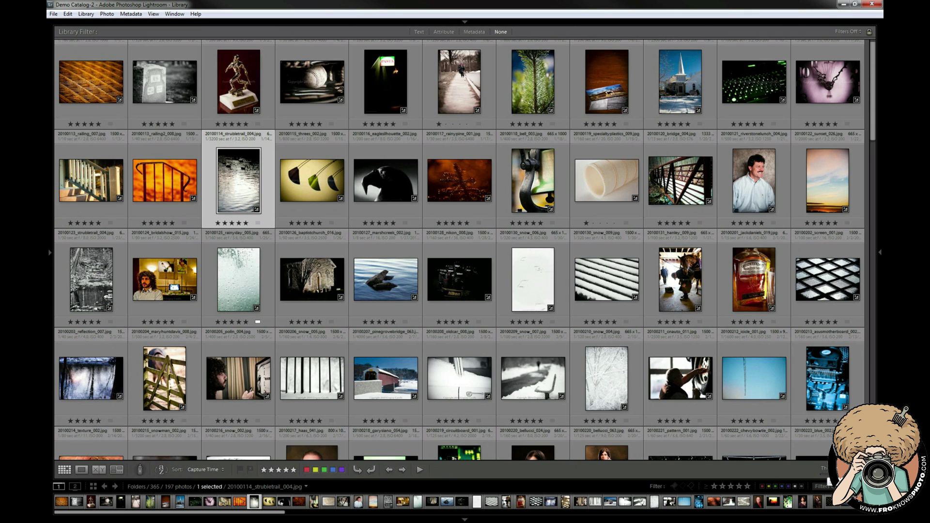
{"action": "left_click", "coordinate": [829, 479]}
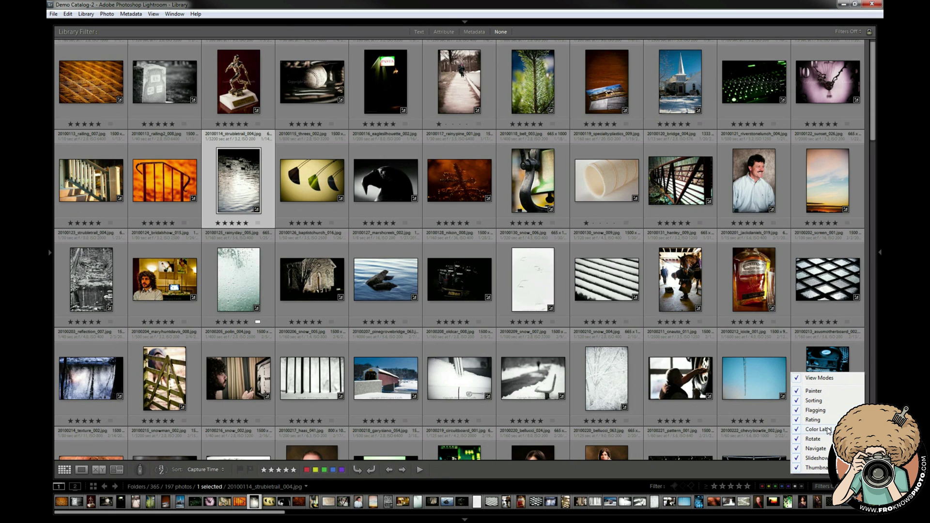
- Uncheck and recheck Painter in the toolbar items, then resize thumbnails with = and -
{"action": "left_click", "coordinate": [814, 391]}
{"action": "left_click", "coordinate": [860, 469]}
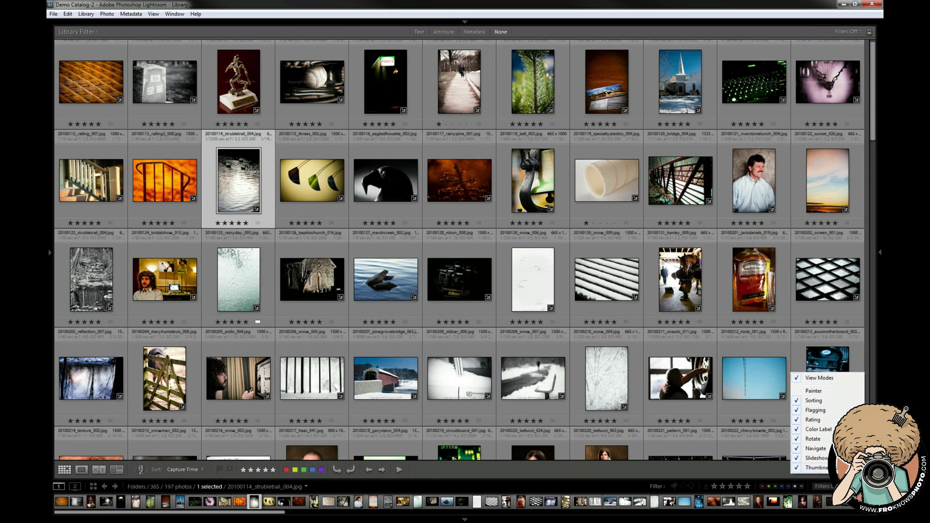
{"action": "left_click", "coordinate": [814, 394]}
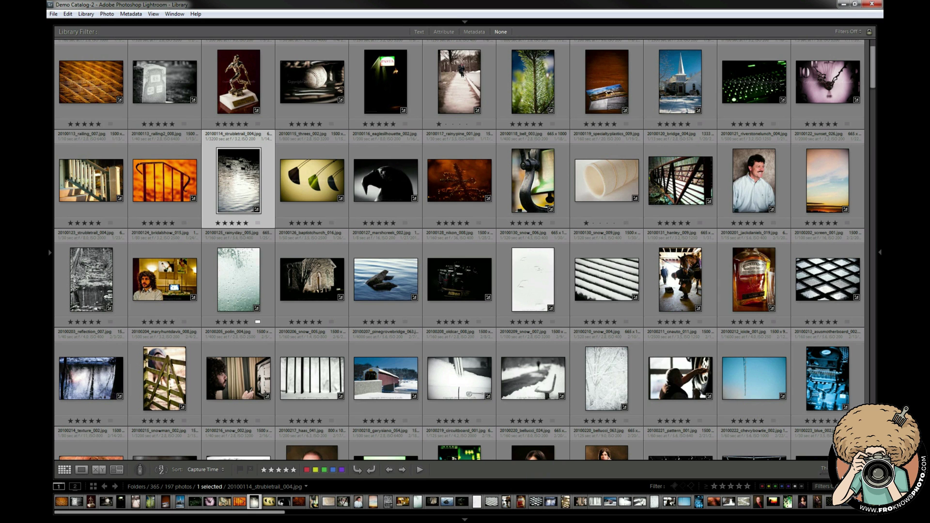
{"action": "key", "text": "equal"}
{"action": "key", "text": "equal"}
{"action": "key", "text": "minus"}
{"action": "key", "text": "minus"}
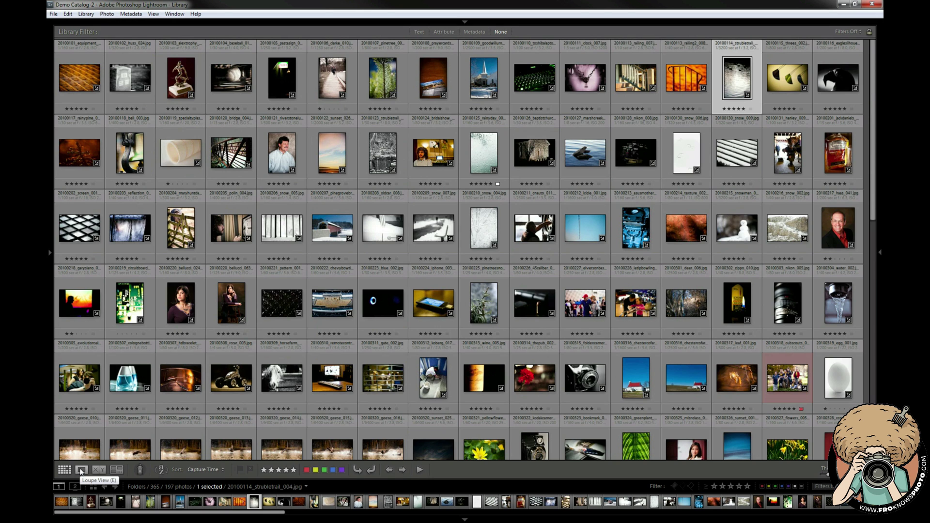
- Preview a photo in Loupe, return to Grid, and Ctrl-select the Chevy bowtie, folding camera, white horse and others
{"action": "left_click", "coordinate": [81, 470]}
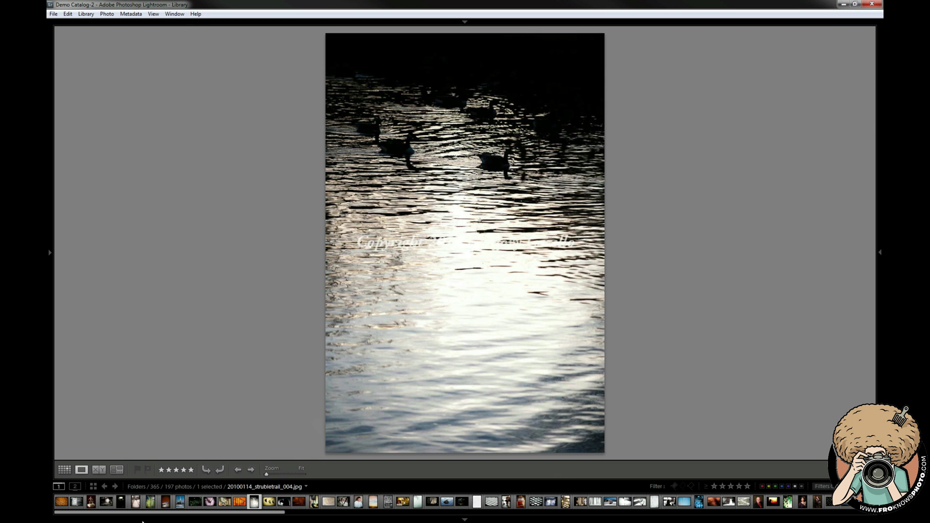
{"action": "key", "text": "g"}
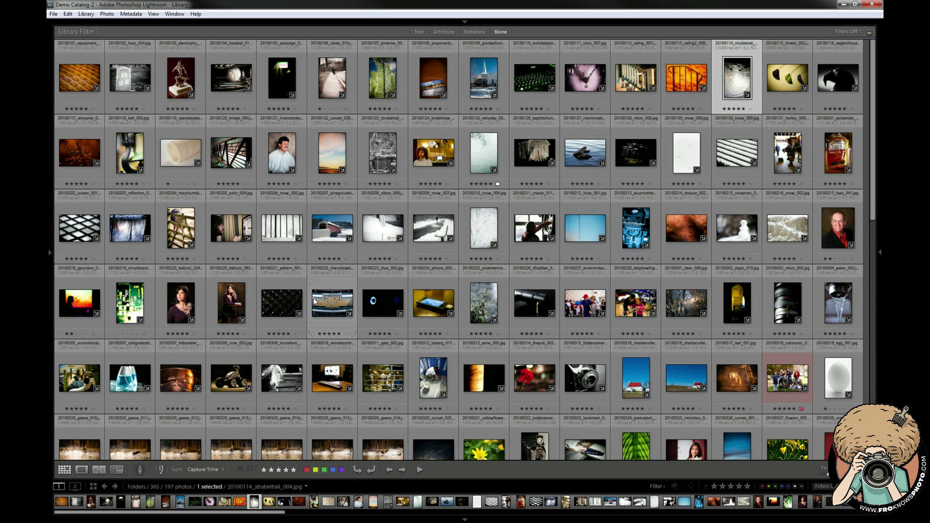
{"action": "left_click", "coordinate": [336, 305], "text": "ctrl"}
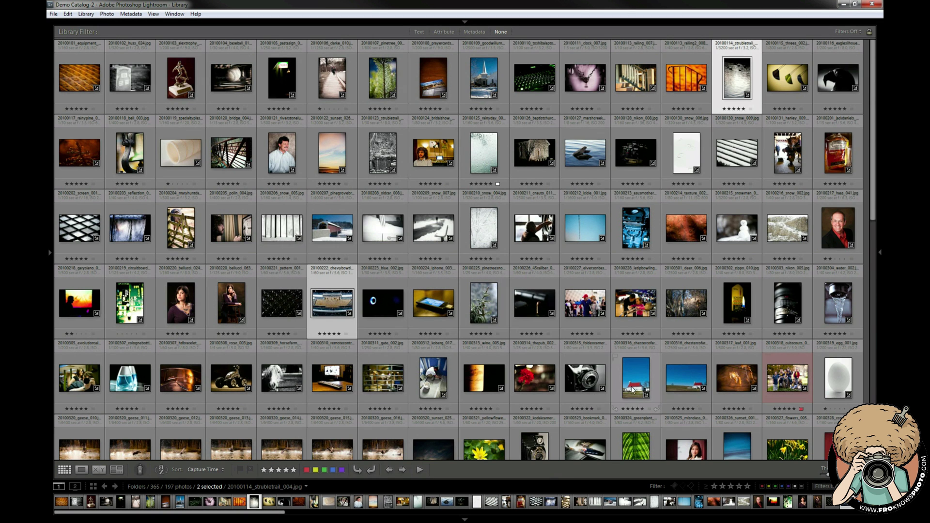
{"action": "left_click", "coordinate": [684, 378], "text": "ctrl"}
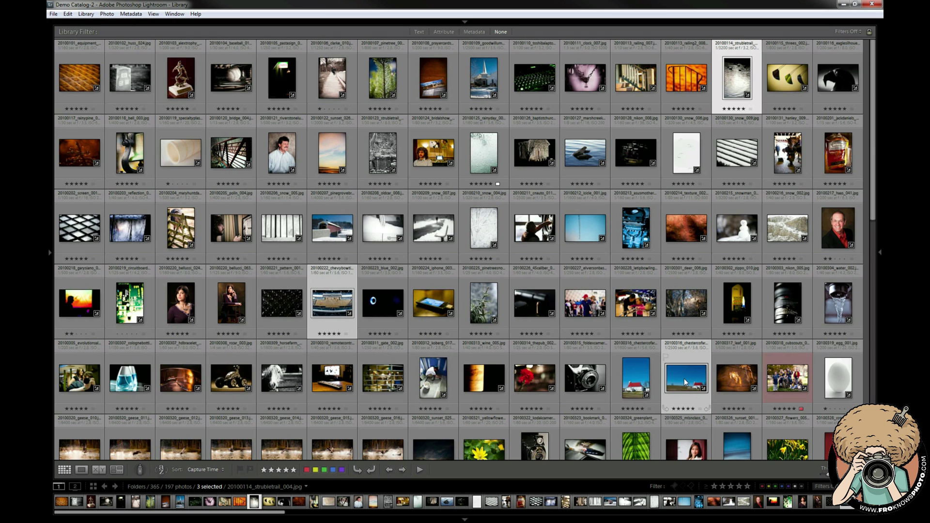
{"action": "left_click", "coordinate": [595, 380], "text": "ctrl"}
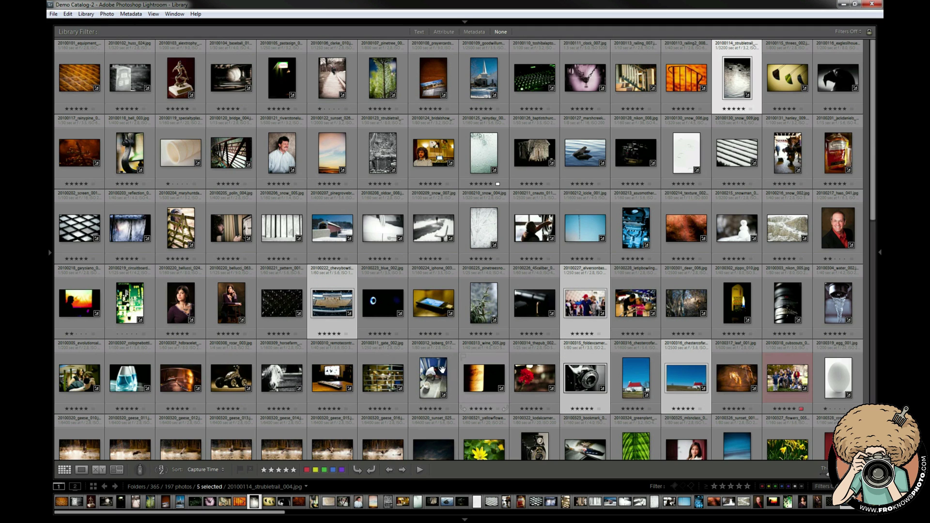
{"action": "left_click", "coordinate": [432, 379], "text": "ctrl"}
{"action": "left_click", "coordinate": [293, 385], "text": "ctrl"}
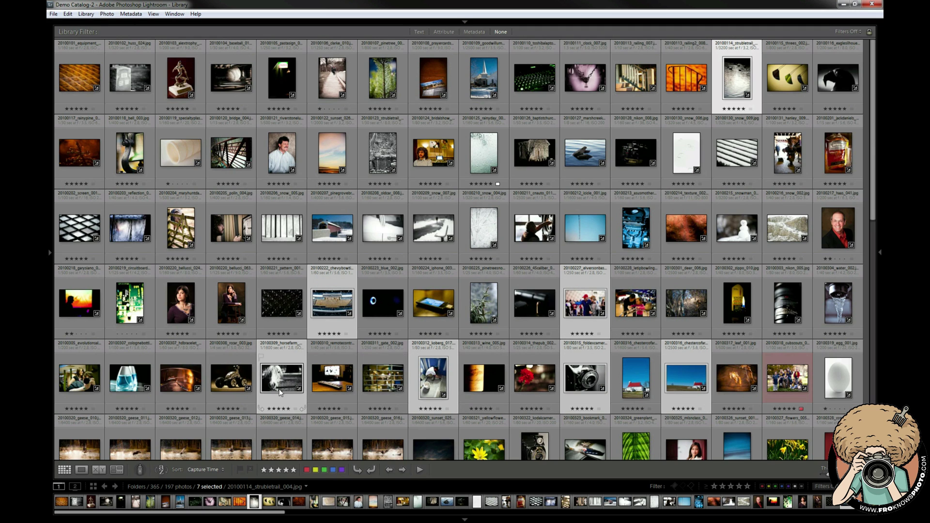
- Open Compare view and deselect the water photo so the Chevy bowtie faces the baseball photo
{"action": "left_click", "coordinate": [97, 470]}
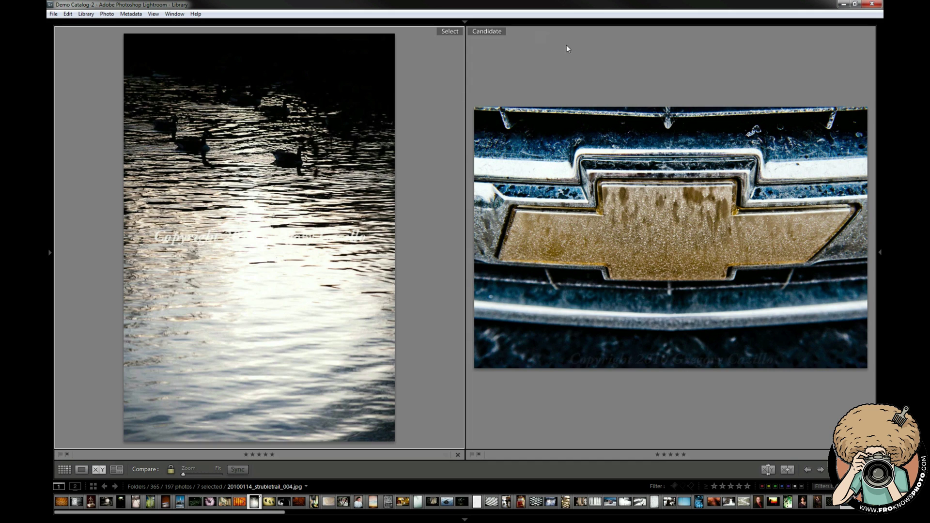
{"action": "left_click", "coordinate": [457, 454]}
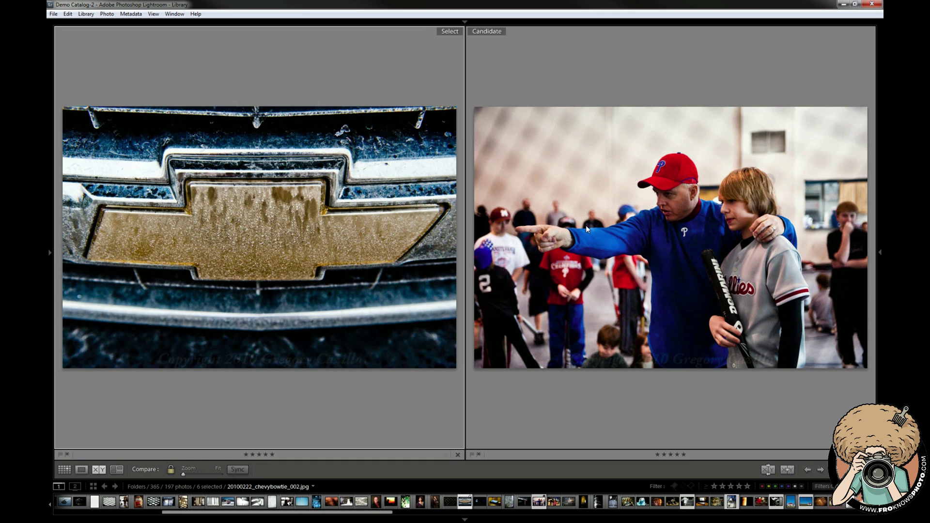
- Open Survey view, remove the bowtie, camera, baseball and tile-worker photos, then undo those removals
{"action": "left_click", "coordinate": [113, 472]}
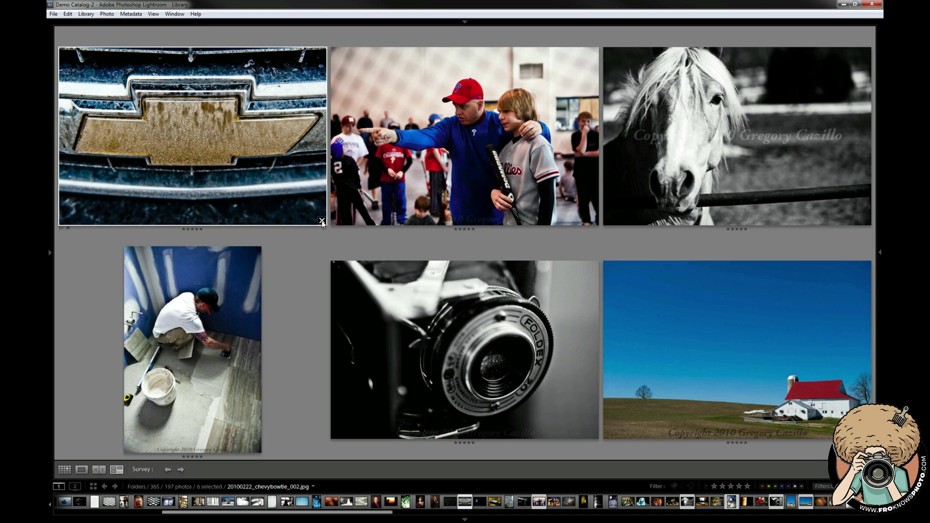
{"action": "left_click", "coordinate": [322, 221]}
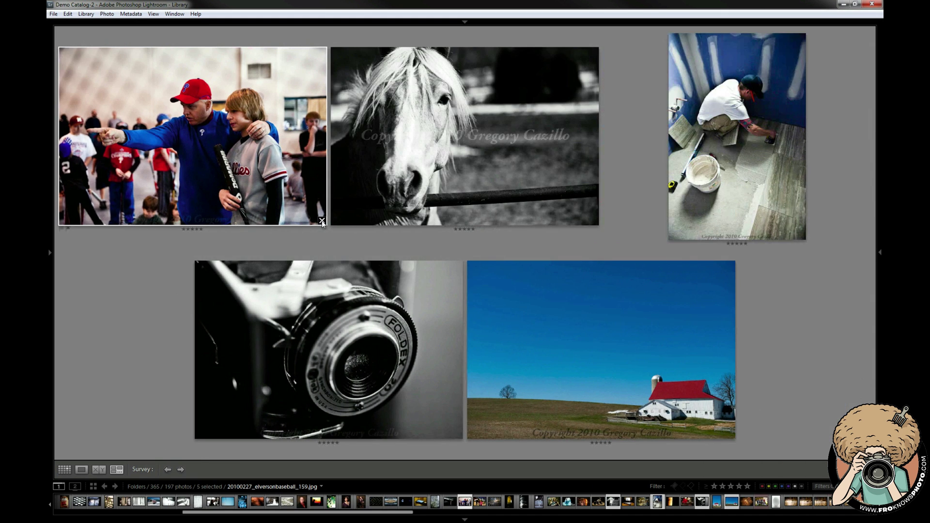
{"action": "key", "text": "ctrl+z"}
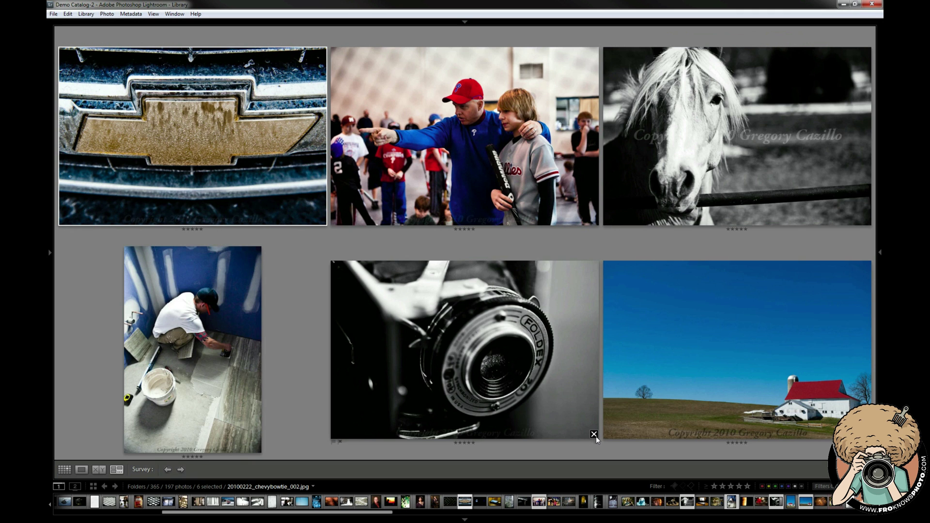
{"action": "left_click", "coordinate": [465, 356], "text": "ctrl"}
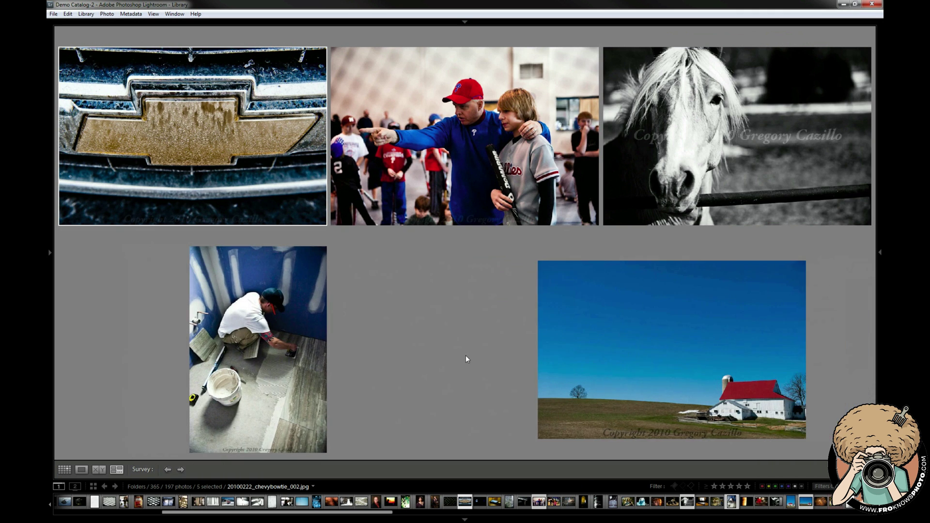
{"action": "left_click", "coordinate": [456, 136], "text": "ctrl"}
{"action": "left_click", "coordinate": [324, 121], "text": "ctrl"}
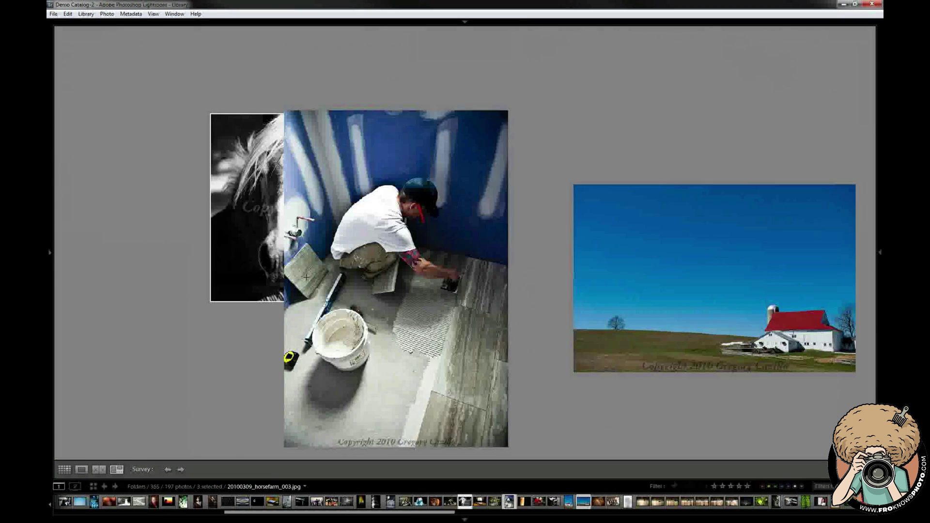
{"action": "left_click", "coordinate": [402, 248], "text": "ctrl"}
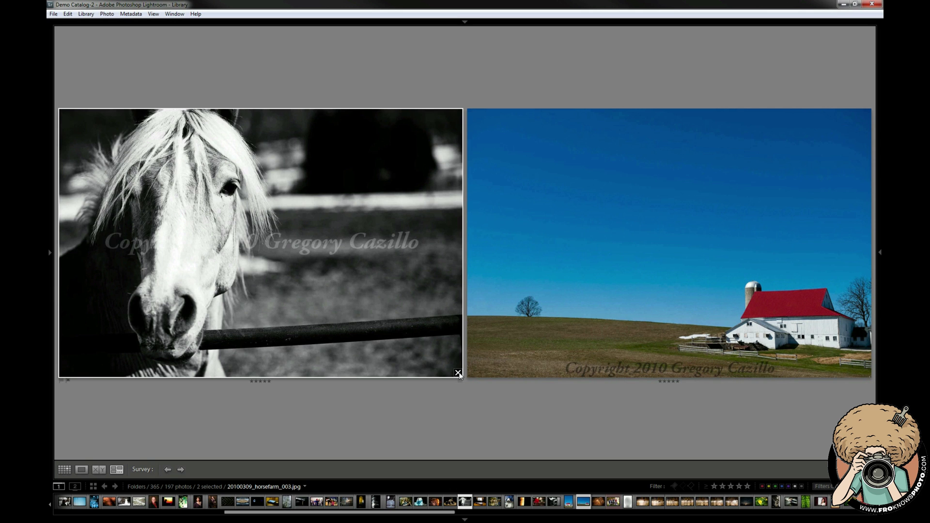
{"action": "key", "text": "ctrl+z"}
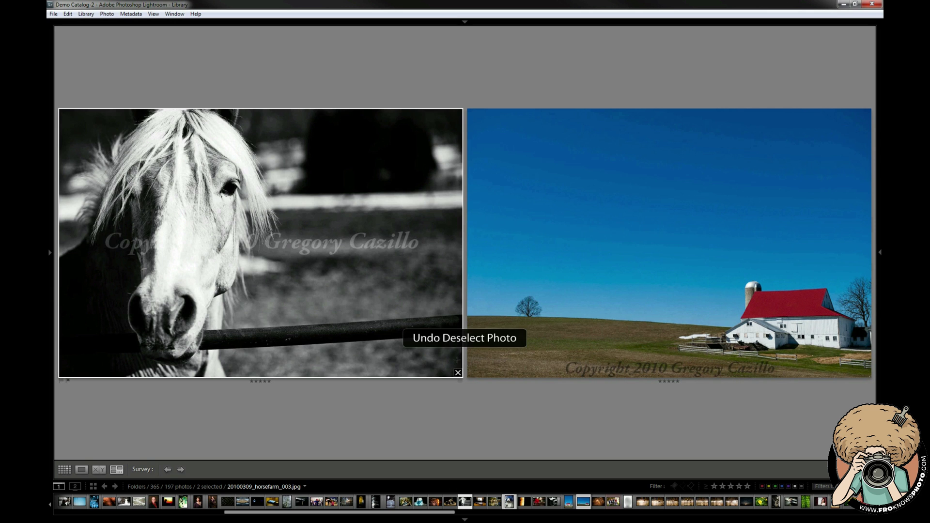
{"action": "key", "text": "ctrl+z"}
{"action": "key", "text": "ctrl+z"}
{"action": "key", "text": "ctrl+z"}
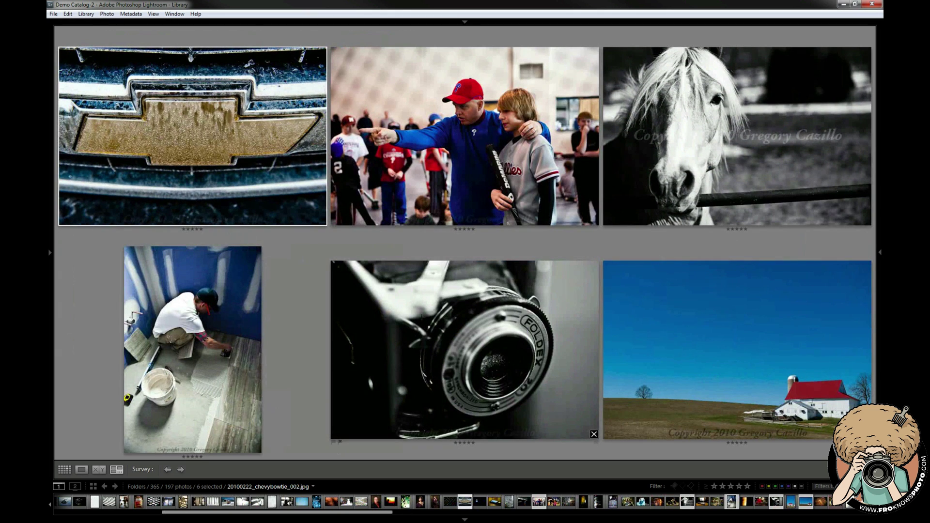
- Drop the Chevy bowtie, baseball and tile-worker photos from Survey, then return to Grid
{"action": "left_click", "coordinate": [322, 220]}
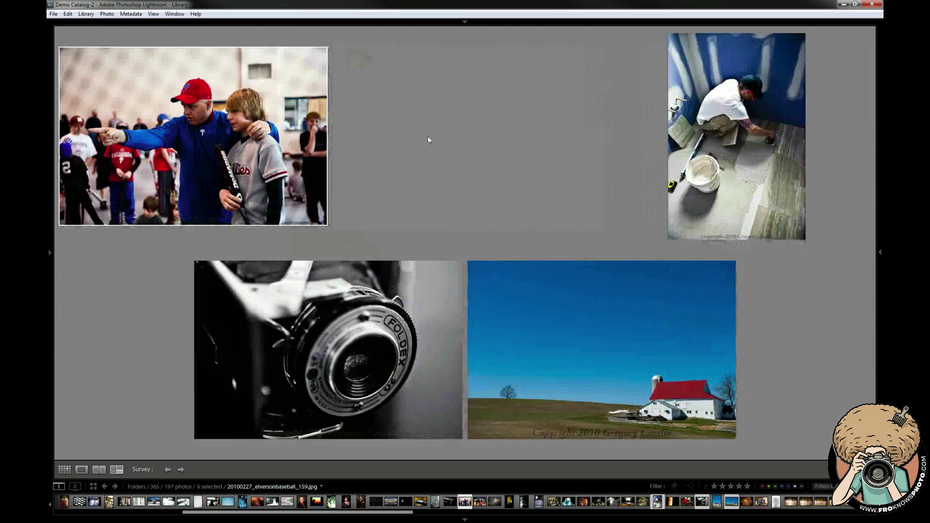
{"action": "key", "text": "slash"}
{"action": "key", "text": "slash"}
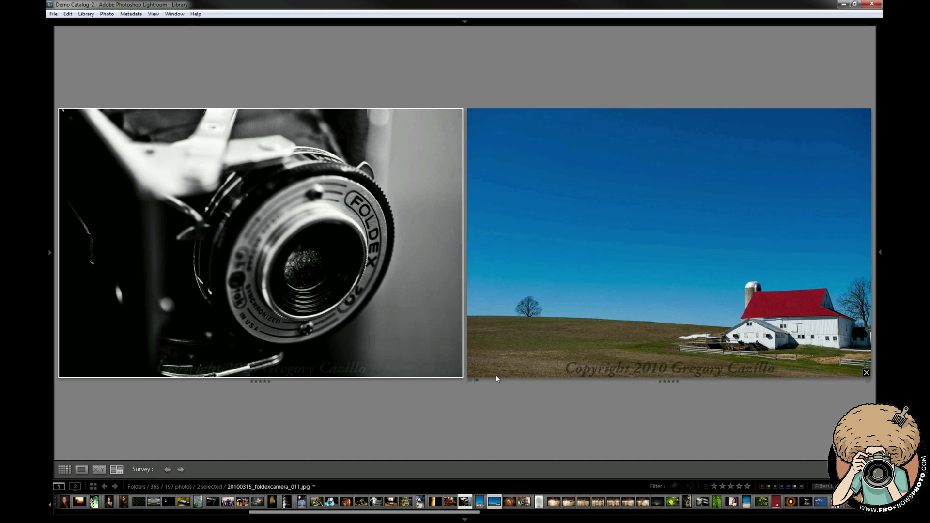
{"action": "key", "text": "g"}
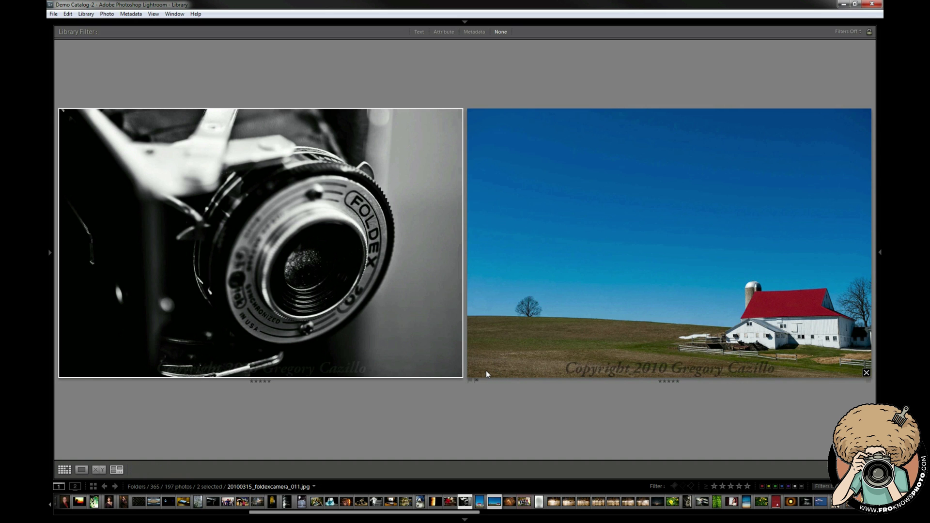
{"action": "scroll", "coordinate": [436, 328], "scroll_direction": "down", "scroll_amount": 5}
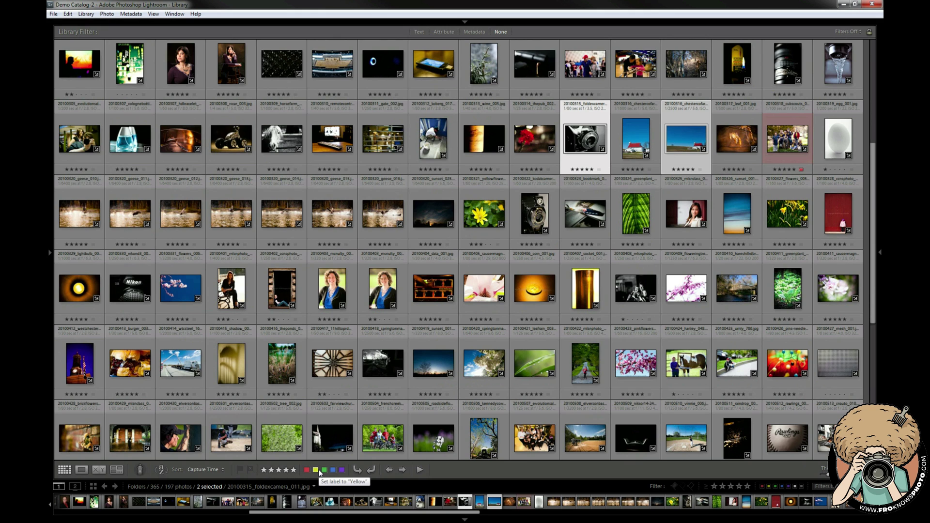
{"action": "scroll", "coordinate": [311, 298], "scroll_direction": "up", "scroll_amount": 5}
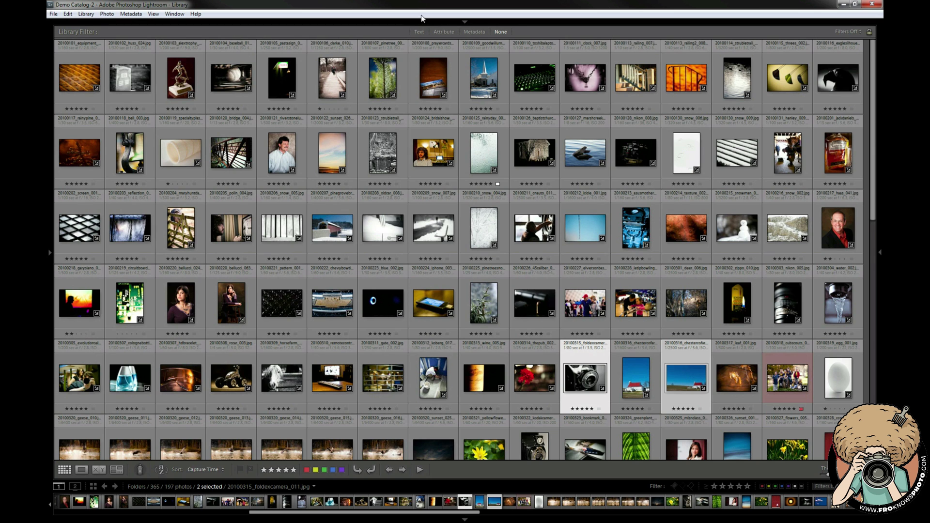
- Search Any Searchable Field for '009', preview the hanley_009 horse photo, then return to Grid
{"action": "left_click", "coordinate": [418, 32]}
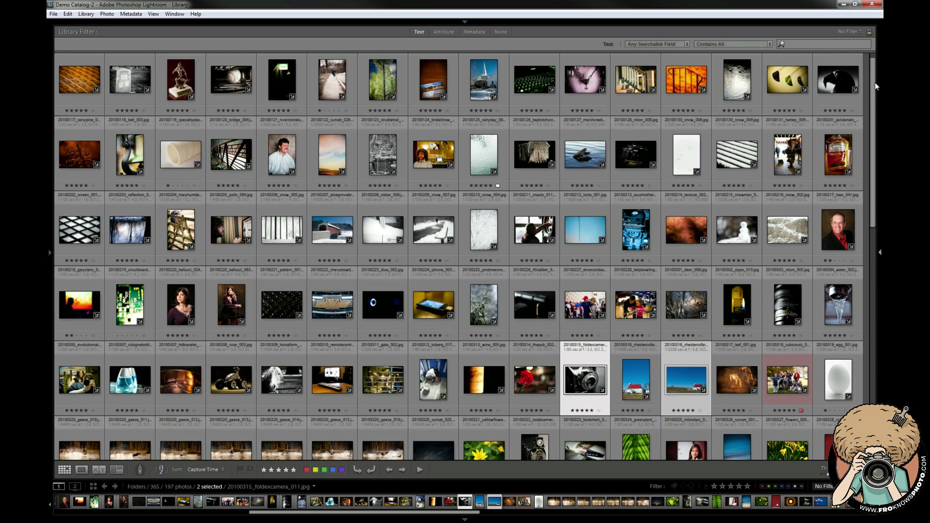
{"action": "left_click", "coordinate": [675, 44]}
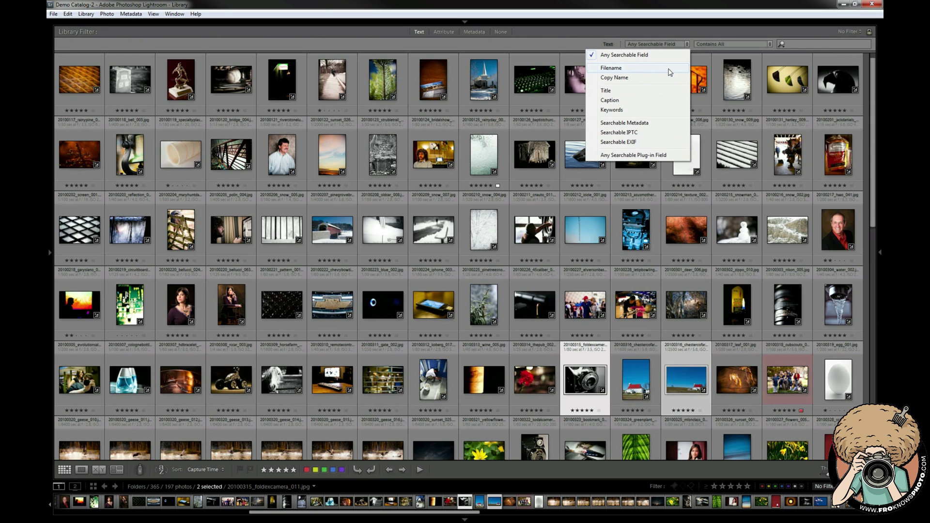
{"action": "left_click", "coordinate": [676, 4]}
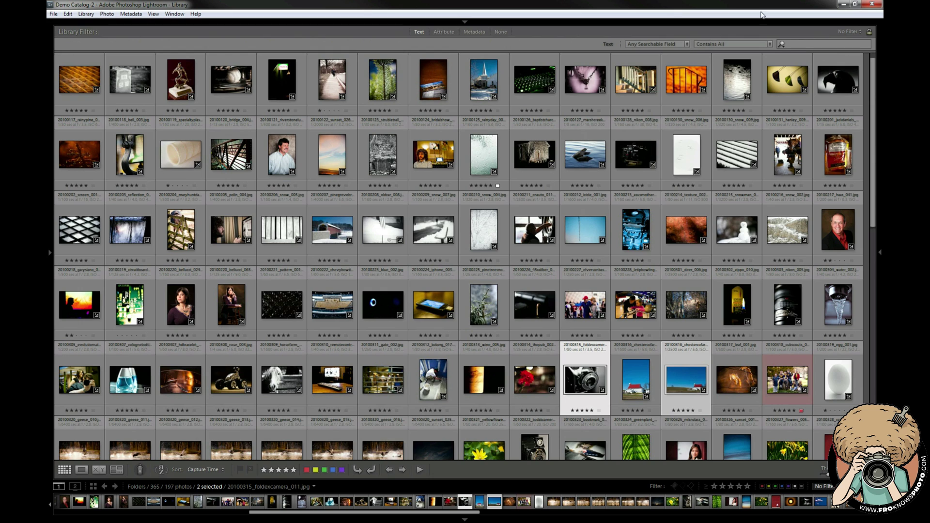
{"action": "left_click", "coordinate": [815, 47]}
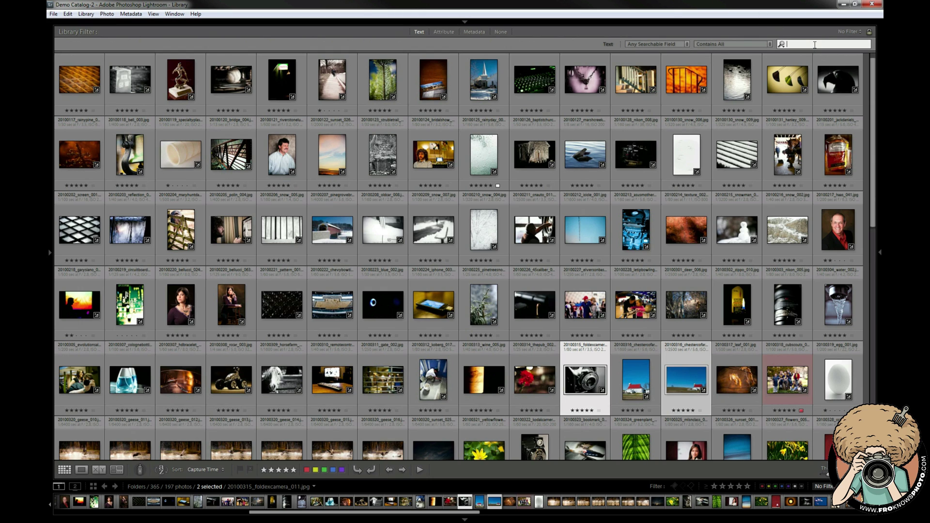
{"action": "type", "text": "009"}
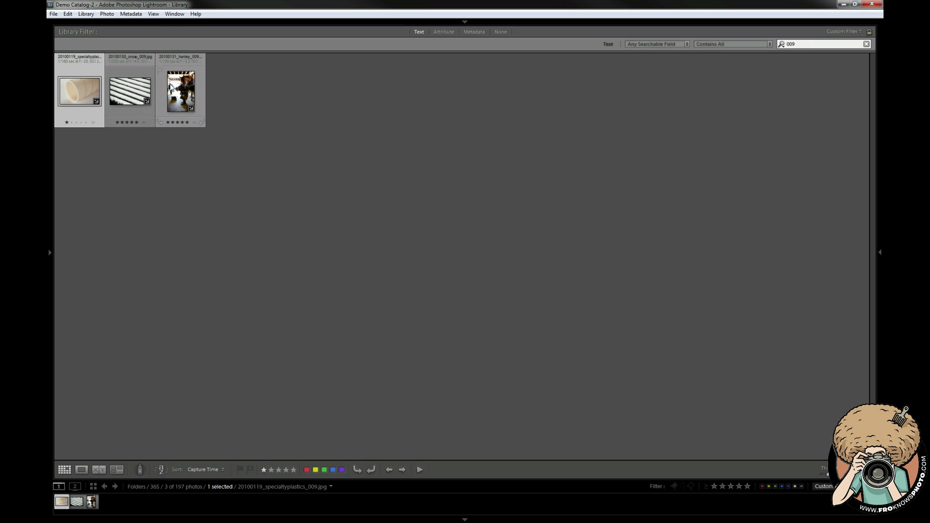
{"action": "double_click", "coordinate": [172, 83]}
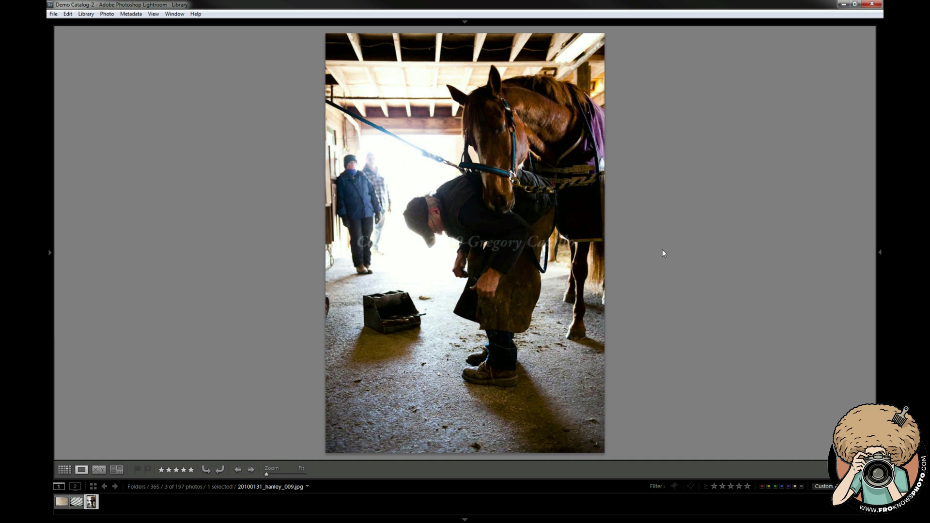
{"action": "key", "text": "g"}
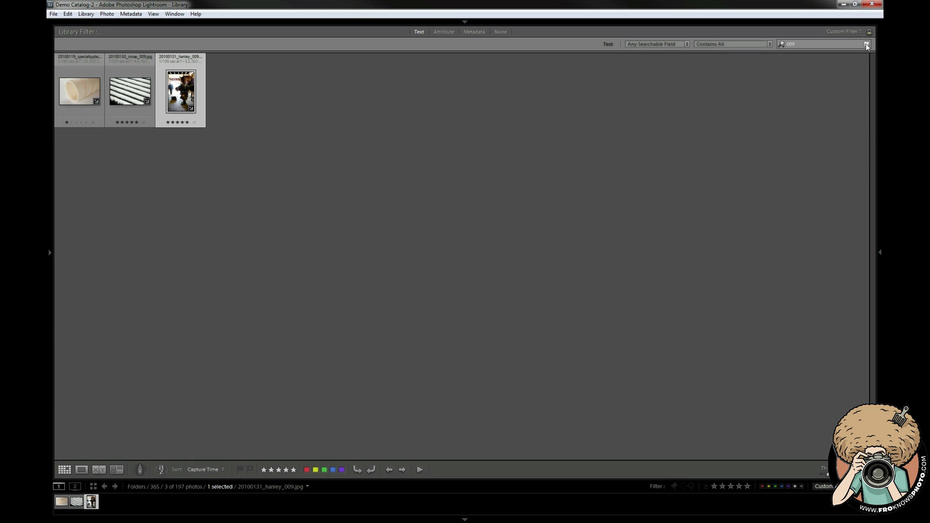
- Clear the '009' search, review the Contains All and searchable-field menus, and open Attribute filters
{"action": "left_click", "coordinate": [865, 45]}
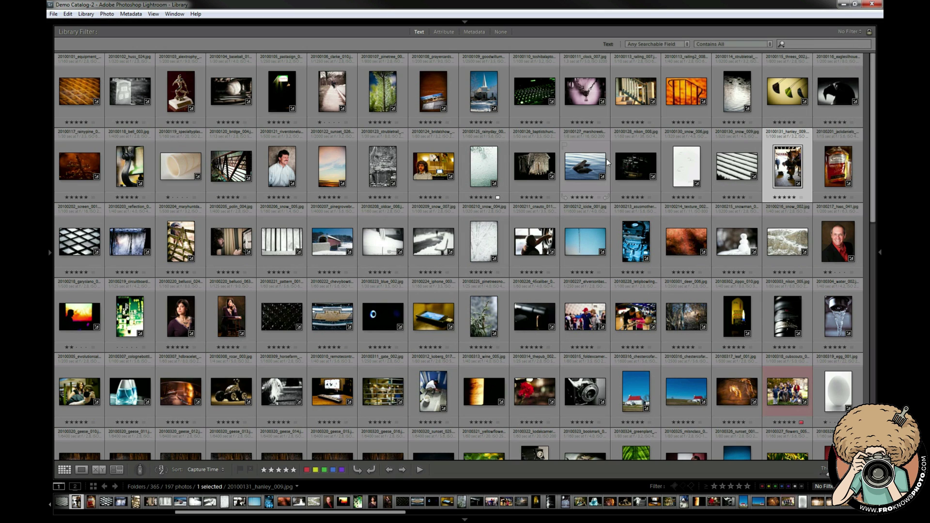
{"action": "left_click", "coordinate": [731, 44]}
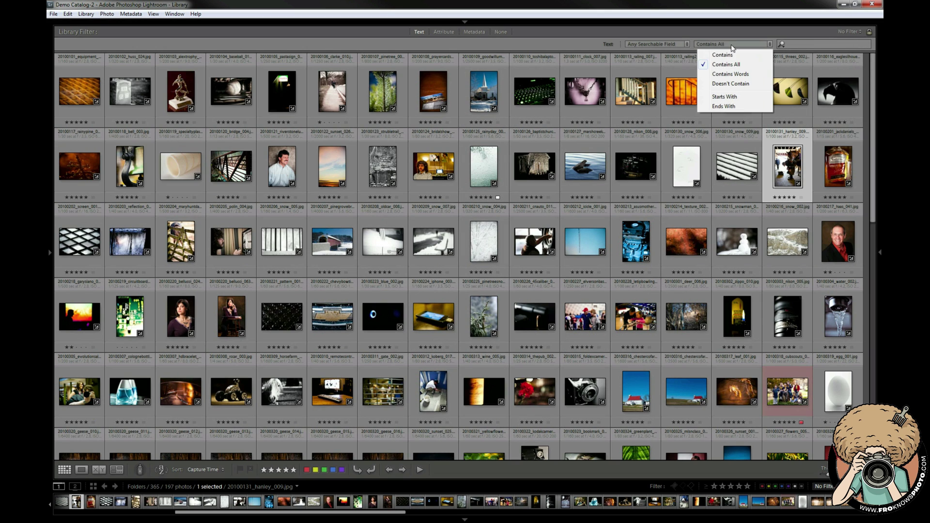
{"action": "left_click", "coordinate": [688, 43]}
{"action": "left_click", "coordinate": [685, 44]}
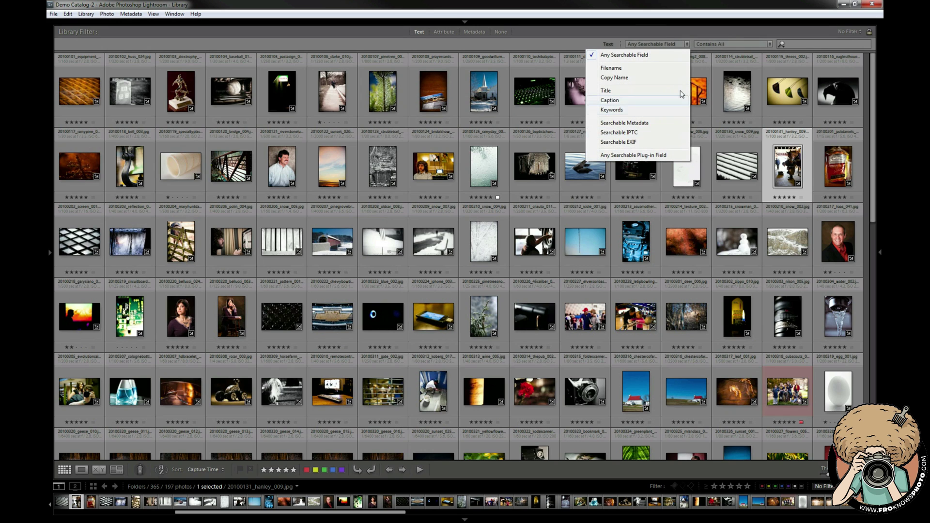
{"action": "left_click", "coordinate": [775, 54]}
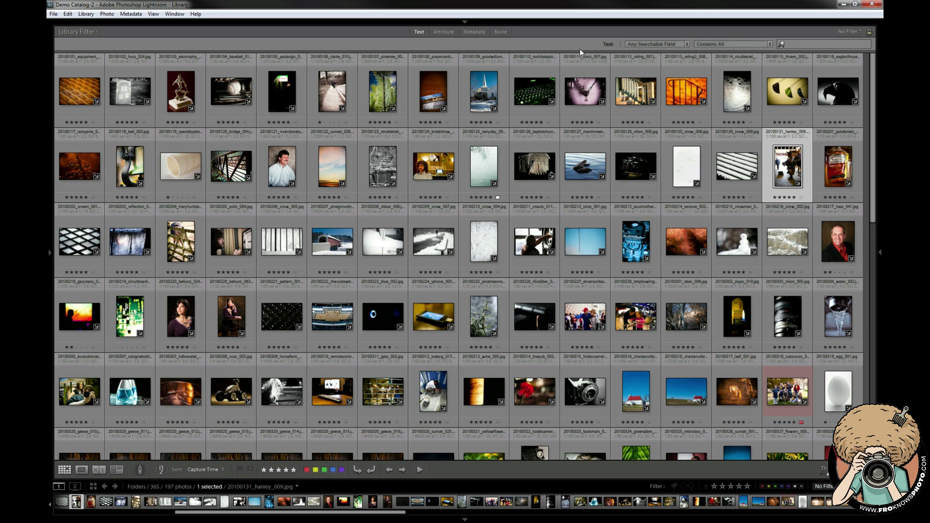
{"action": "left_click", "coordinate": [437, 33]}
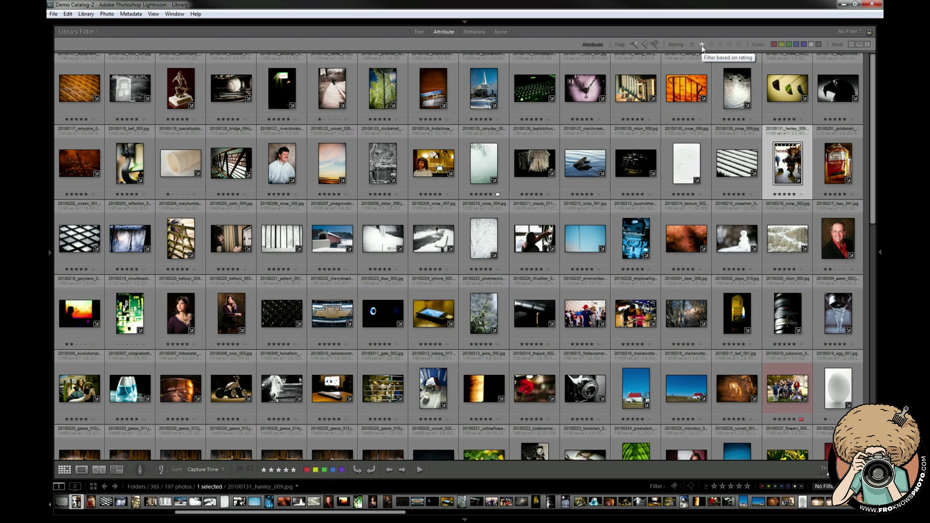
{"action": "left_click", "coordinate": [692, 44]}
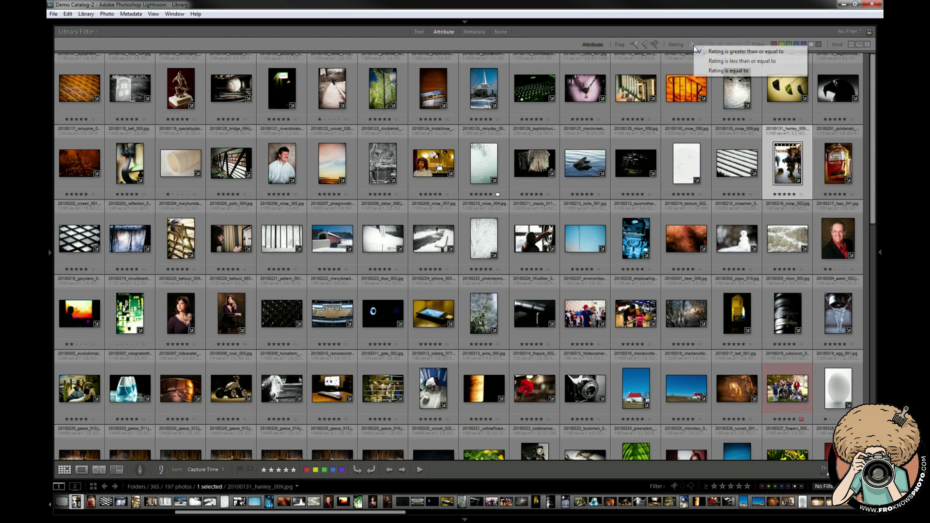
{"action": "left_click", "coordinate": [707, 70]}
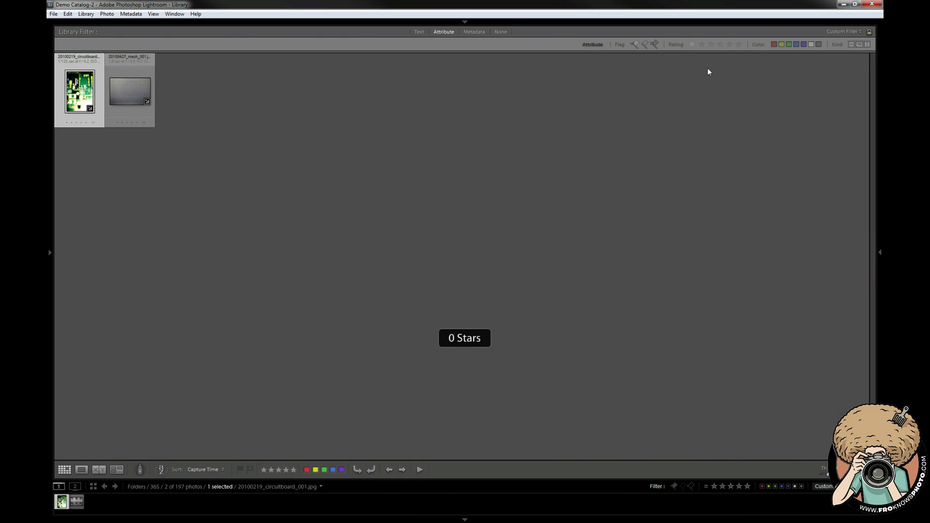
{"action": "left_click", "coordinate": [692, 46]}
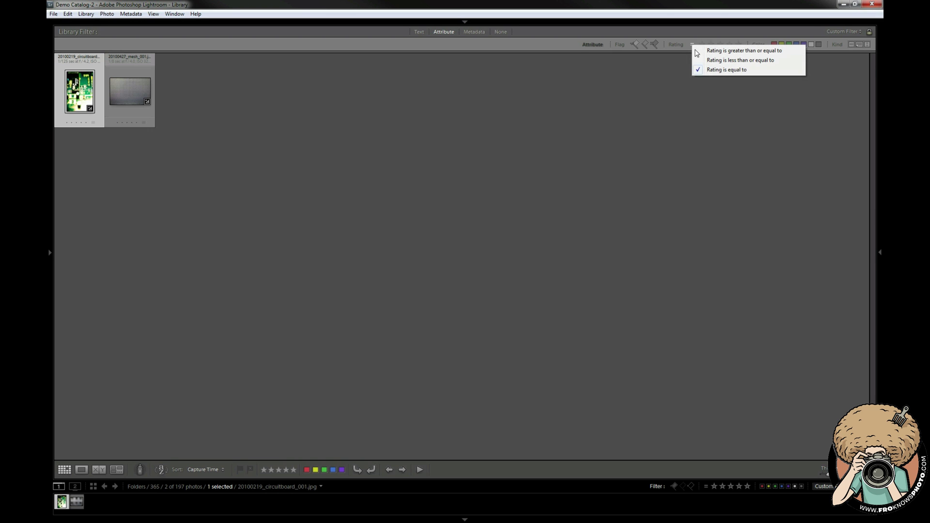
{"action": "left_click", "coordinate": [697, 51]}
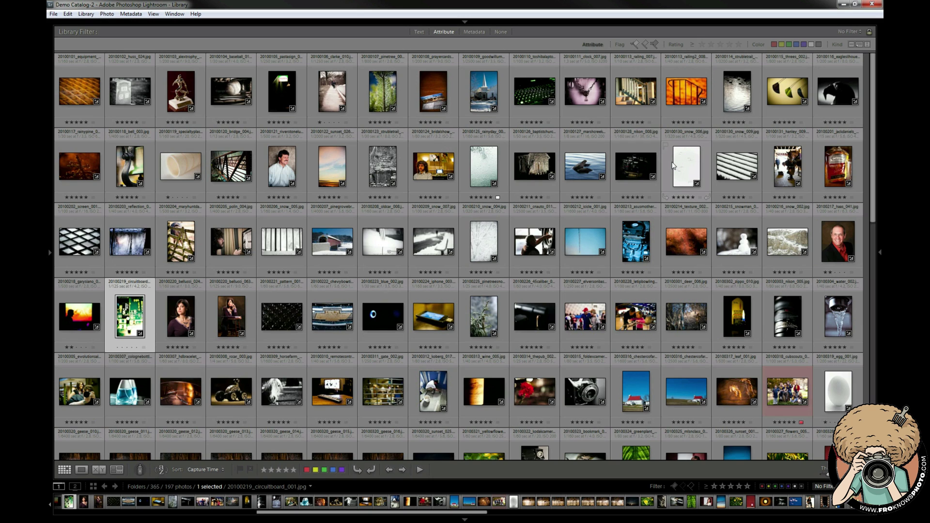
{"action": "scroll", "coordinate": [687, 158], "scroll_direction": "down", "scroll_amount": 10}
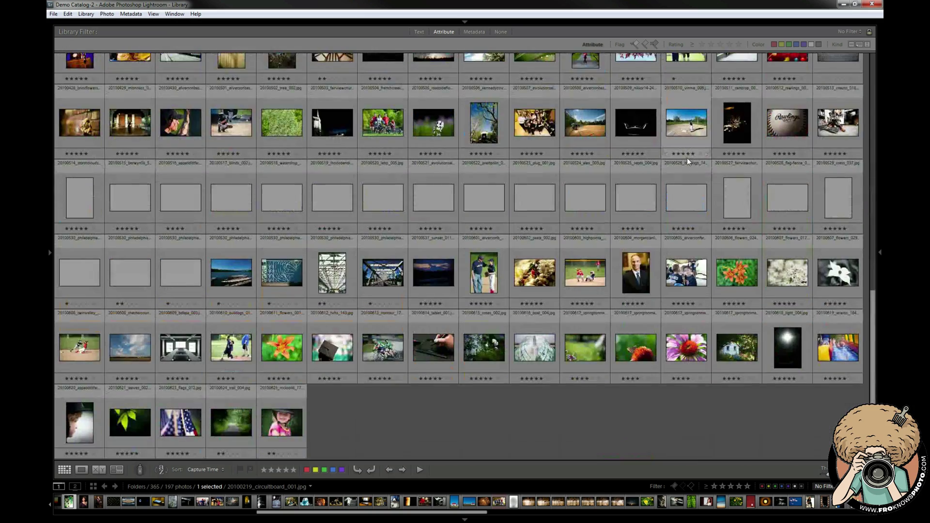
{"action": "scroll", "coordinate": [686, 158], "scroll_direction": "up", "scroll_amount": 10}
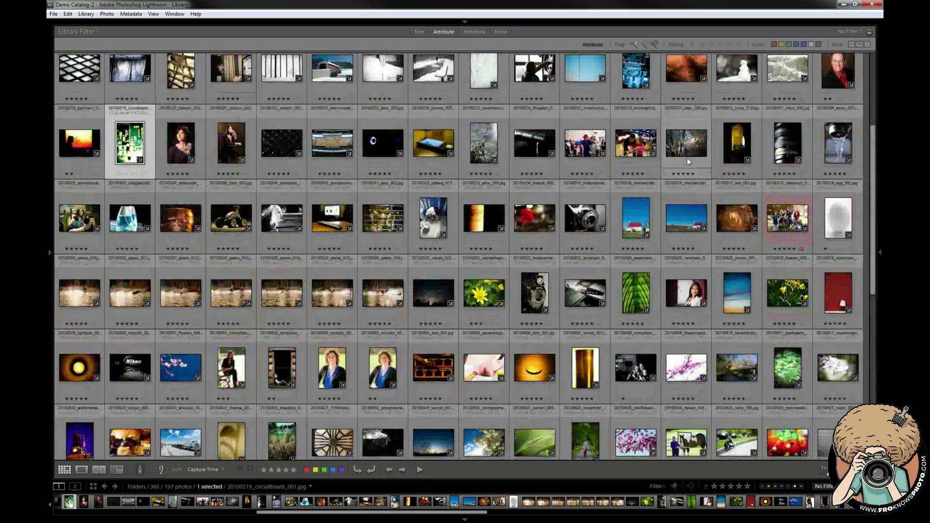
{"action": "scroll", "coordinate": [686, 157], "scroll_direction": "up", "scroll_amount": 3}
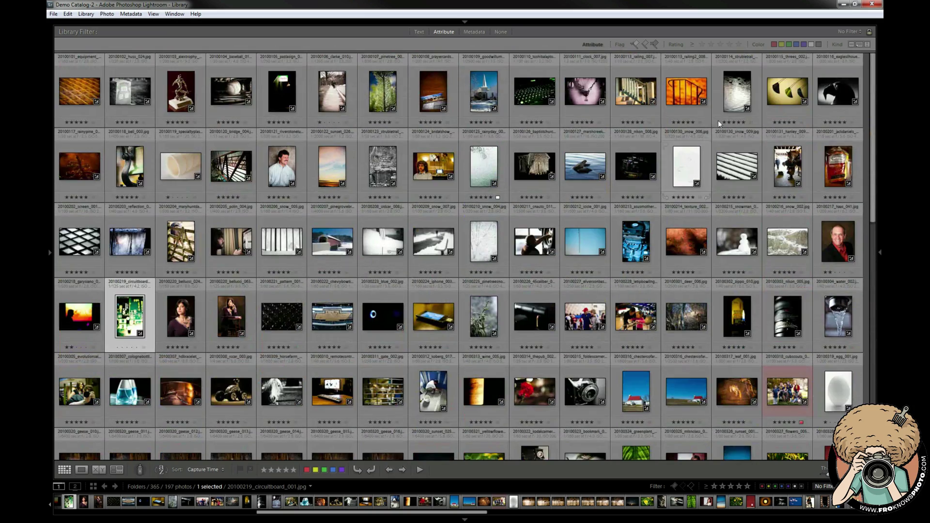
{"action": "left_click", "coordinate": [781, 45]}
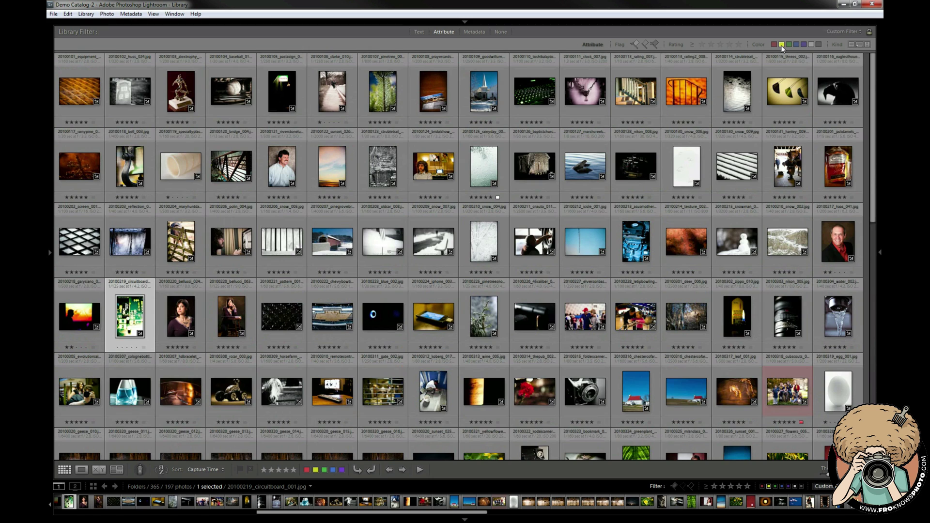
{"action": "left_click", "coordinate": [788, 44]}
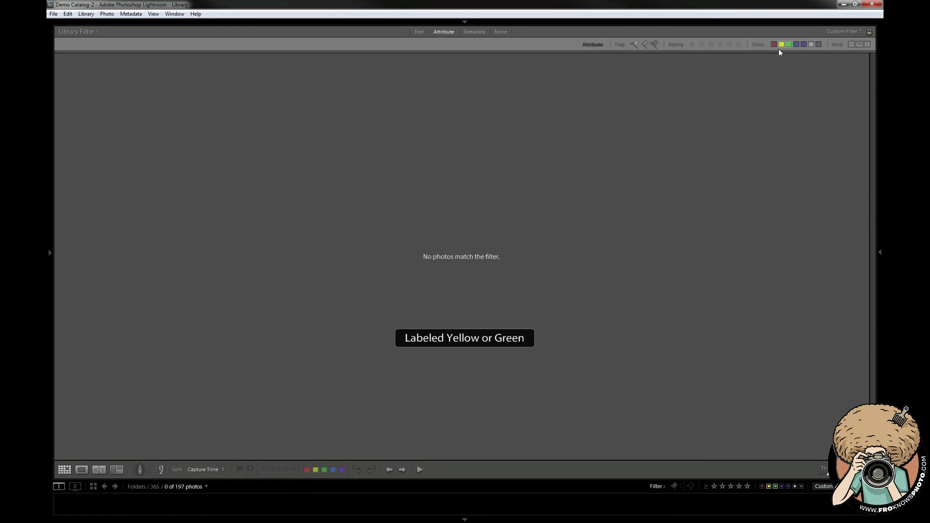
{"action": "left_click", "coordinate": [796, 45]}
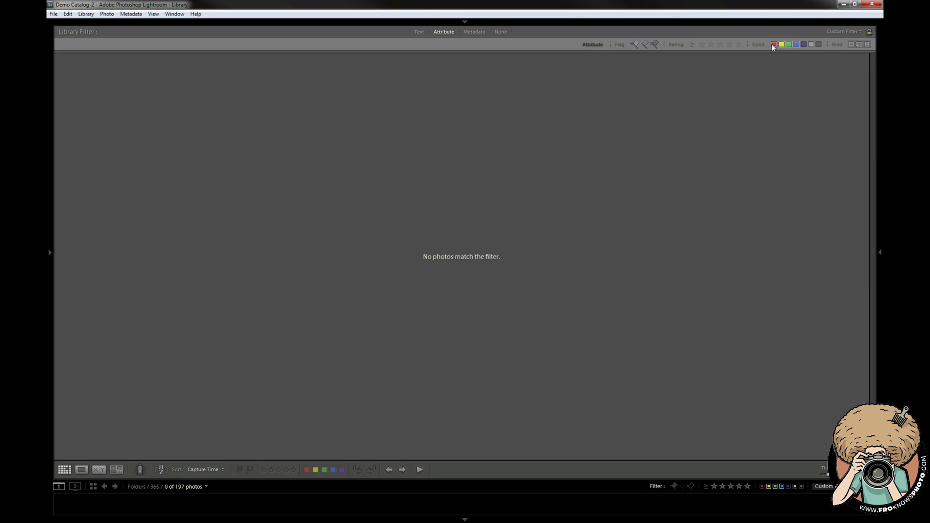
{"action": "left_click", "coordinate": [774, 44]}
{"action": "left_click", "coordinate": [773, 44]}
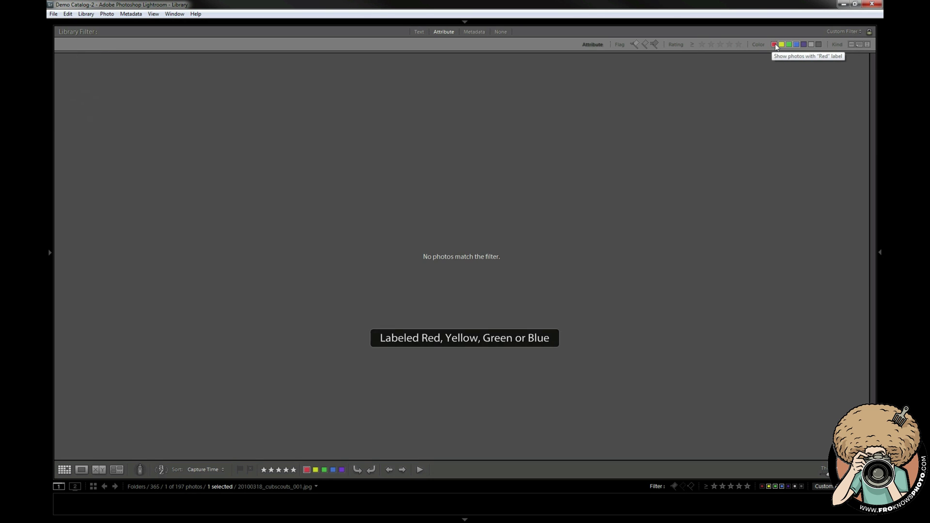
{"action": "left_click", "coordinate": [795, 44]}
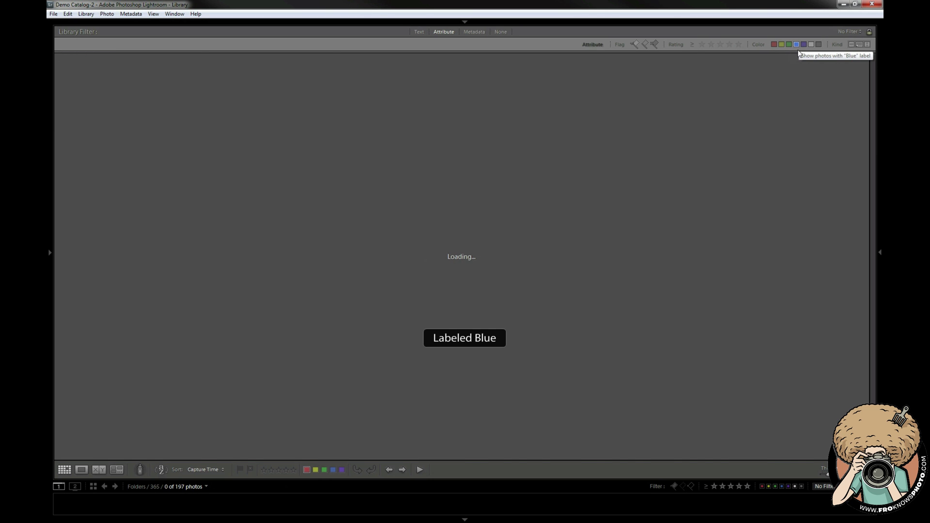
{"action": "left_click", "coordinate": [796, 45]}
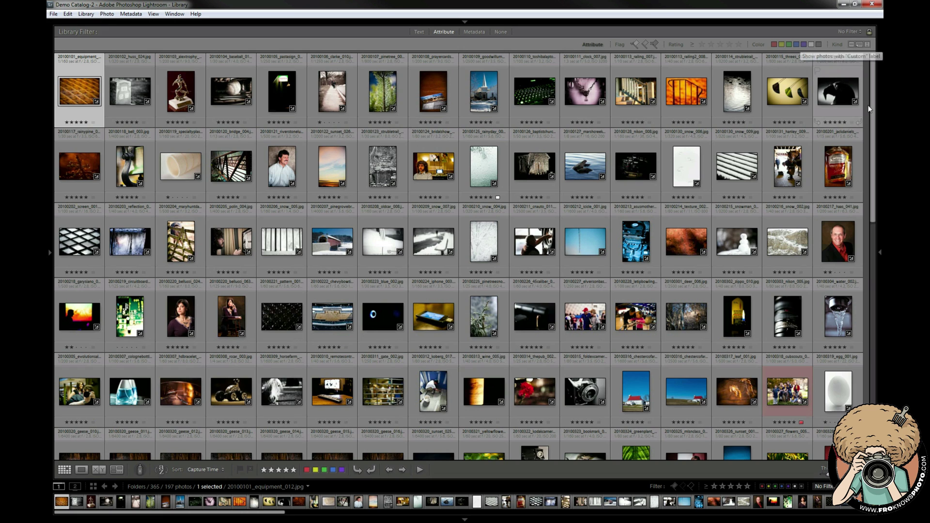
- Expand the Metadata panel, check its LR: All preset menu, then hide the right panels
{"action": "left_click", "coordinate": [879, 251]}
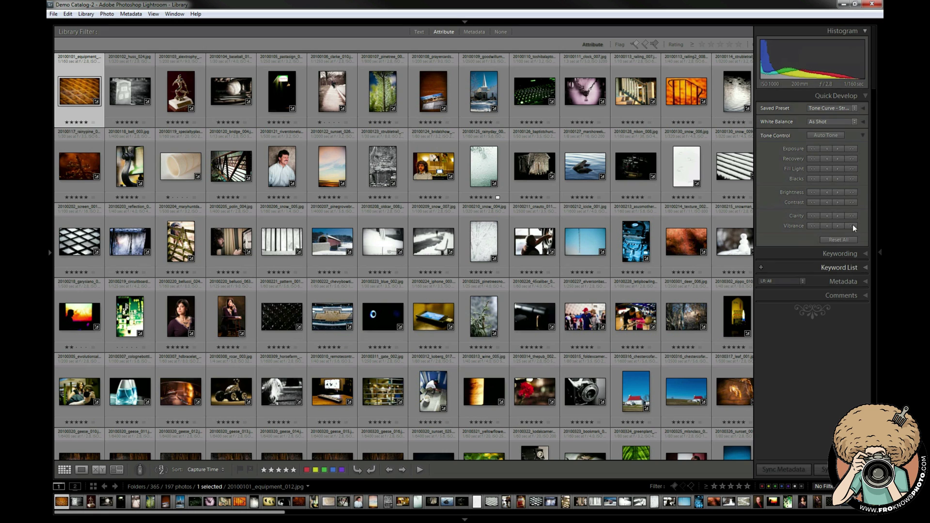
{"action": "left_click", "coordinate": [863, 284]}
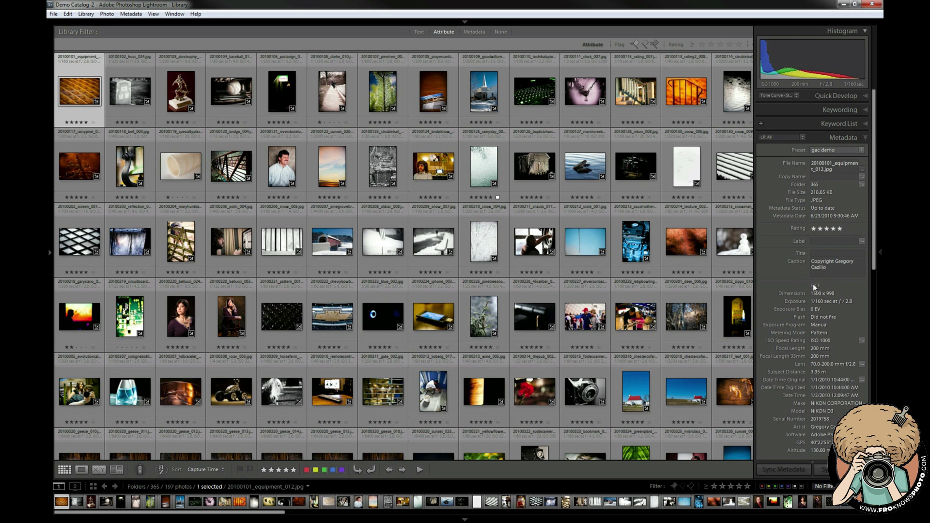
{"action": "scroll", "coordinate": [813, 285], "scroll_direction": "down", "scroll_amount": 5}
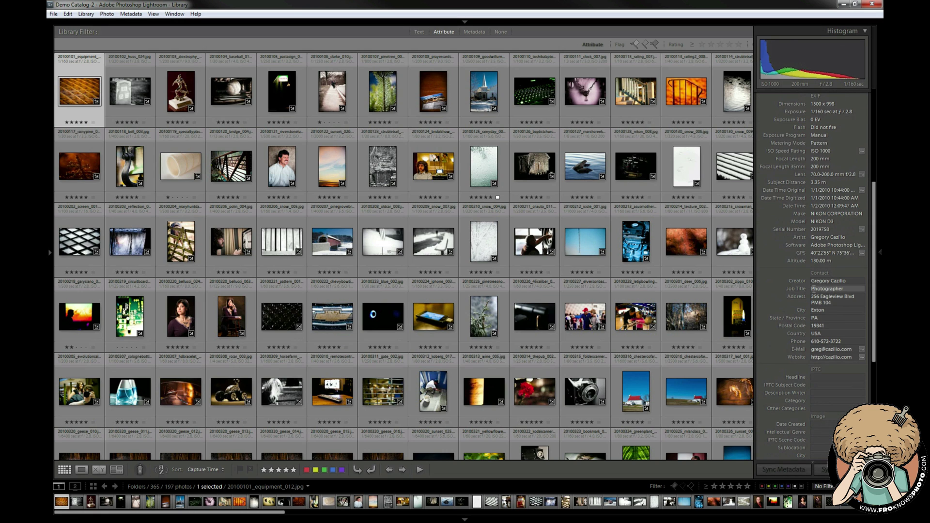
{"action": "scroll", "coordinate": [813, 288], "scroll_direction": "down", "scroll_amount": 5}
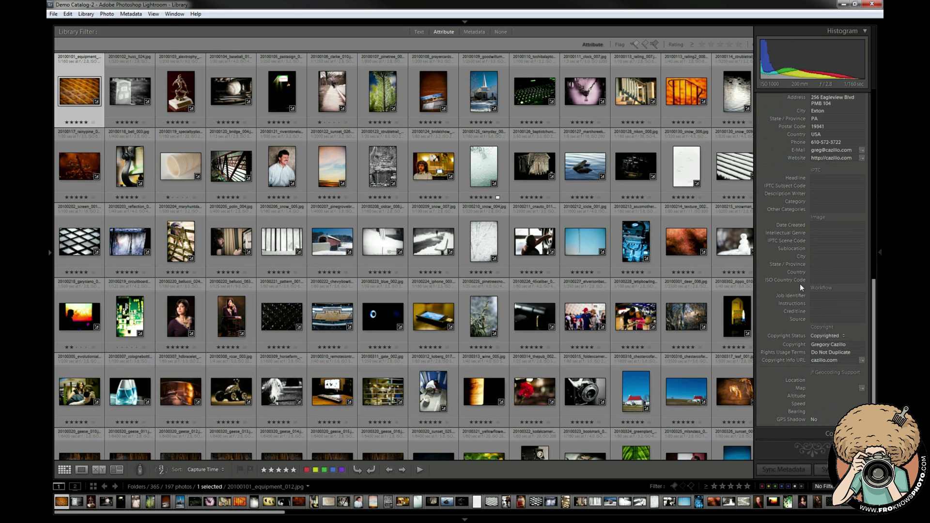
{"action": "scroll", "coordinate": [798, 272], "scroll_direction": "up", "scroll_amount": 10}
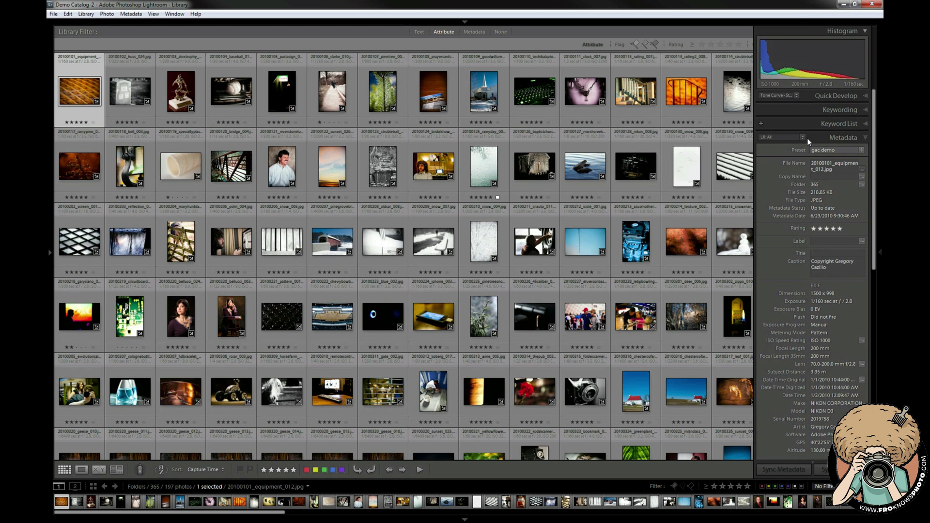
{"action": "left_click", "coordinate": [768, 138]}
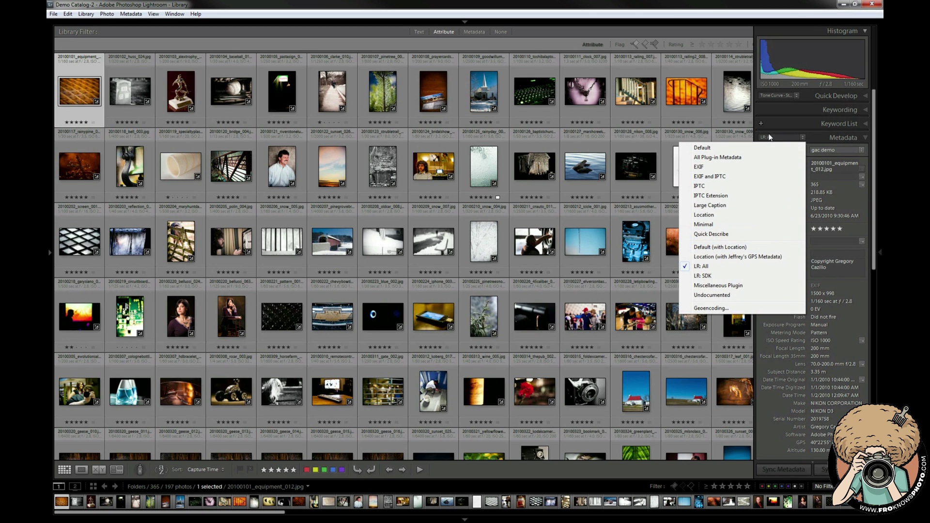
{"action": "left_click", "coordinate": [770, 267]}
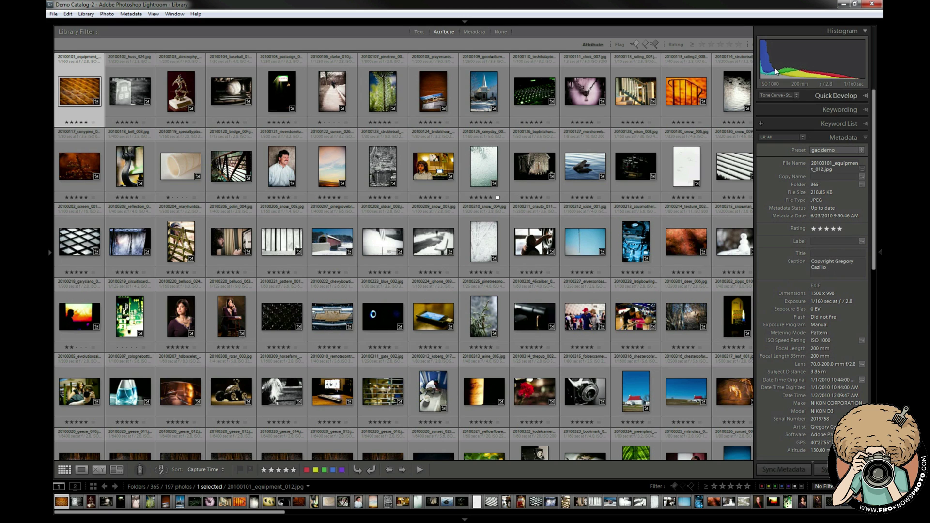
{"action": "key", "text": "Tab"}
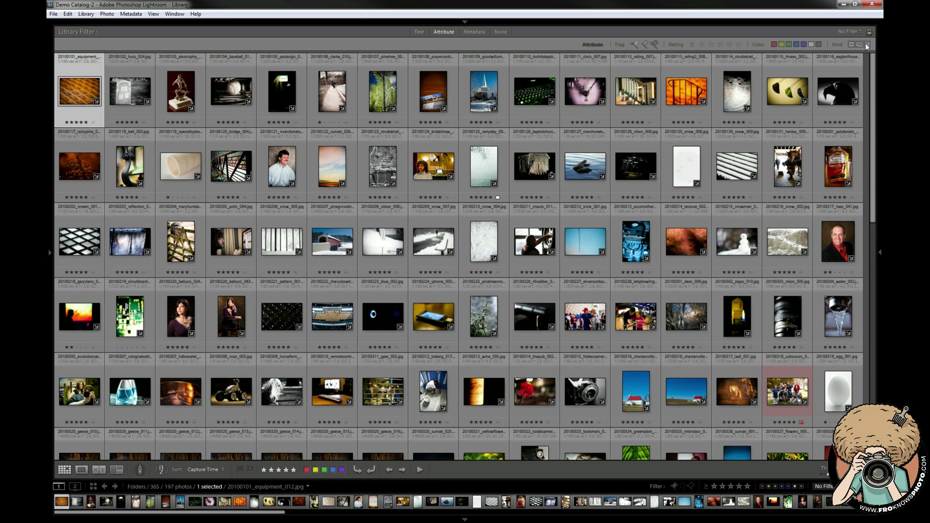
- Open the Metadata filter columns and change the Lens column to GPS Data
{"action": "left_click", "coordinate": [475, 32]}
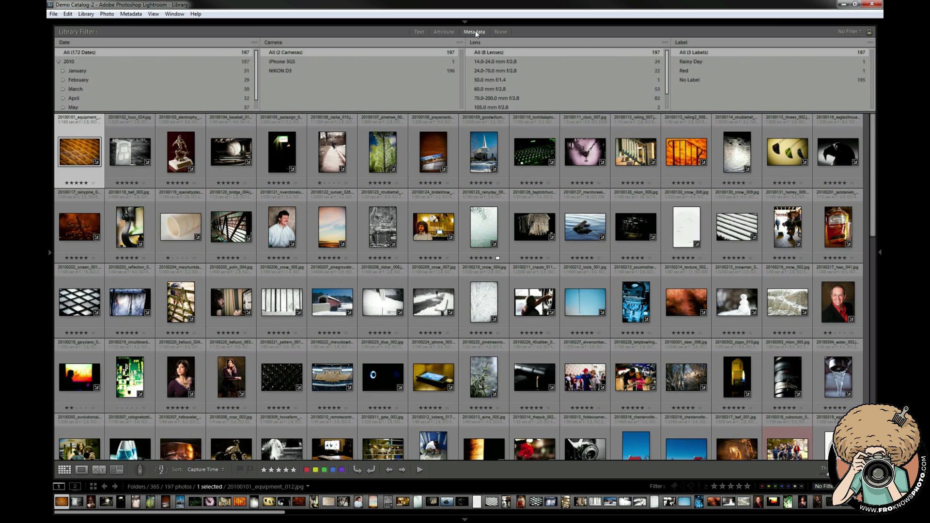
{"action": "scroll", "coordinate": [487, 85], "scroll_direction": "down", "scroll_amount": 2}
{"action": "scroll", "coordinate": [487, 87], "scroll_direction": "down", "scroll_amount": 1}
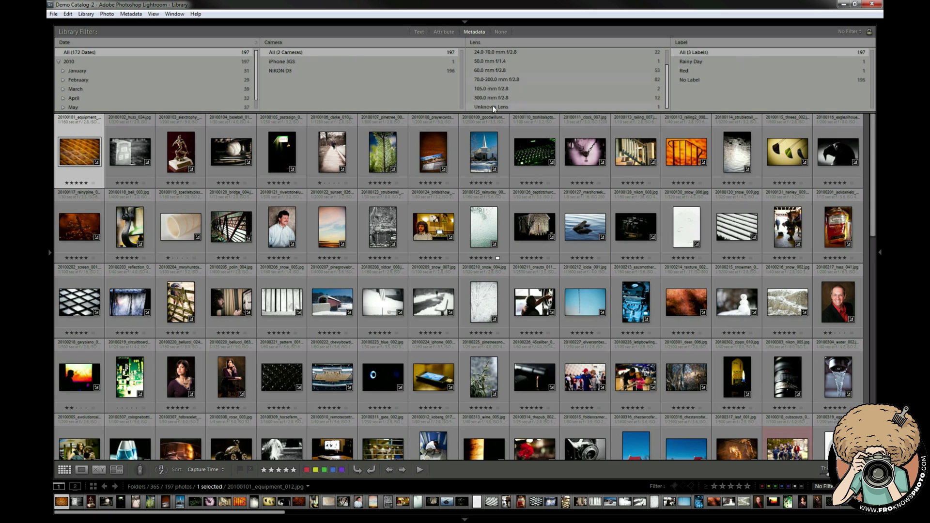
{"action": "scroll", "coordinate": [497, 103], "scroll_direction": "up", "scroll_amount": 2}
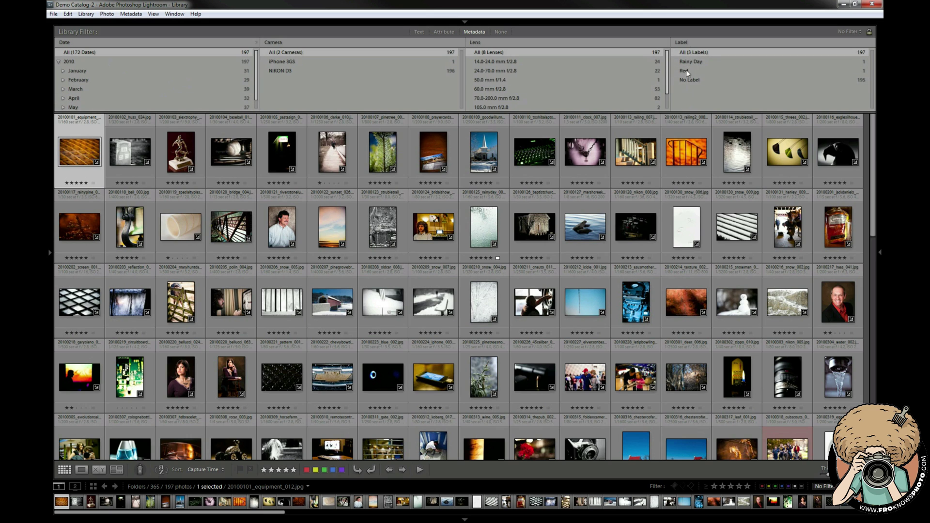
{"action": "left_click", "coordinate": [476, 42]}
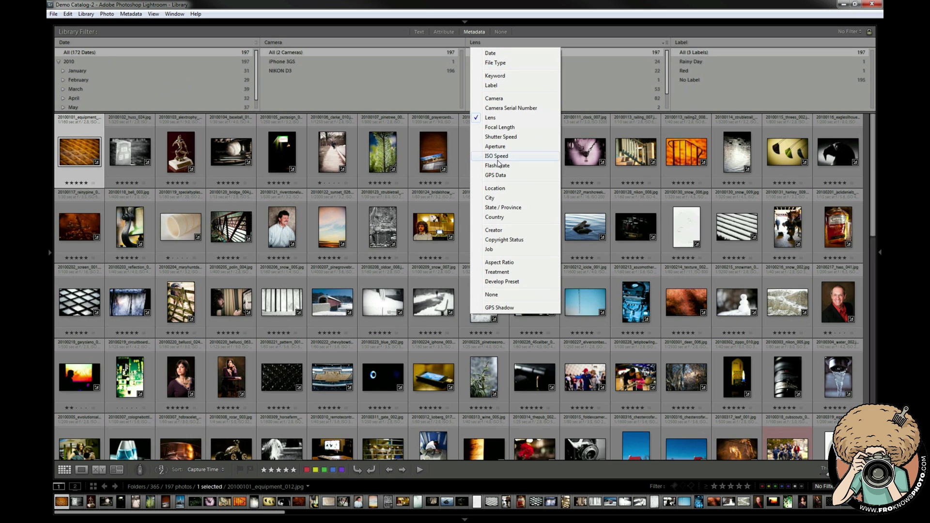
{"action": "left_click", "coordinate": [504, 176]}
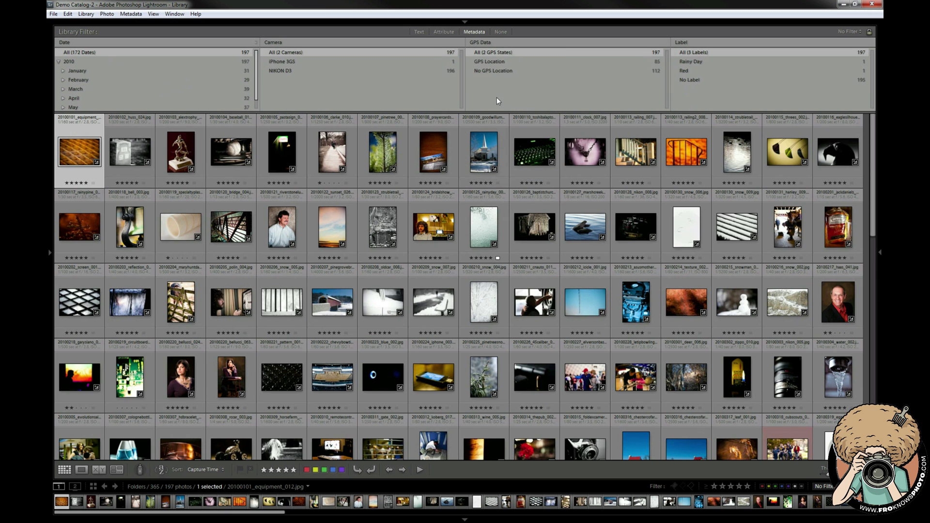
- Try the GPS Location and No GPS Location filters, then set the filter to None
{"action": "left_click", "coordinate": [497, 62]}
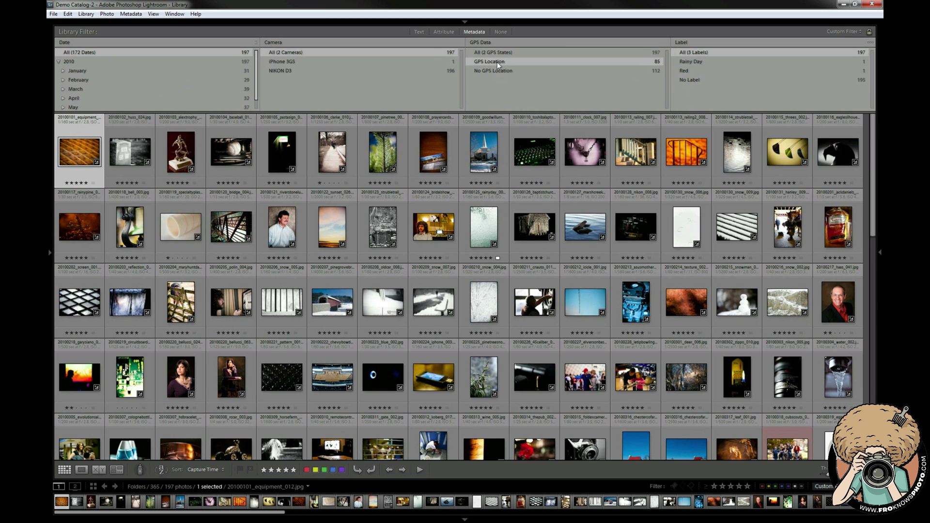
{"action": "left_click", "coordinate": [496, 72]}
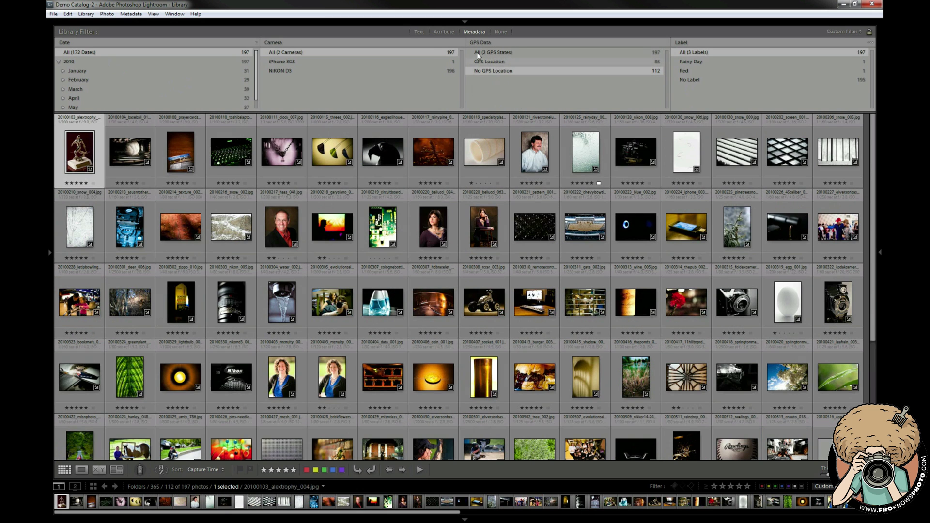
{"action": "left_click", "coordinate": [482, 42]}
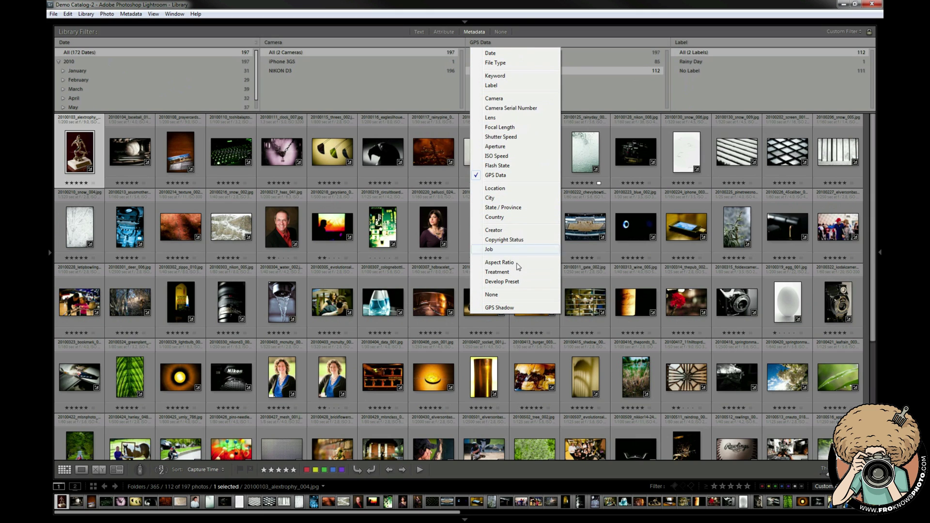
{"action": "left_click", "coordinate": [526, 4]}
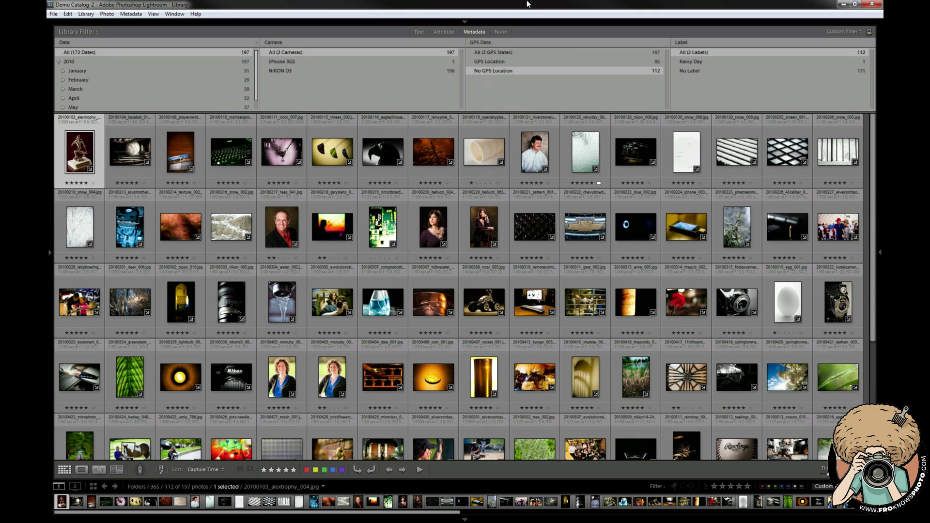
{"action": "left_click", "coordinate": [500, 32]}
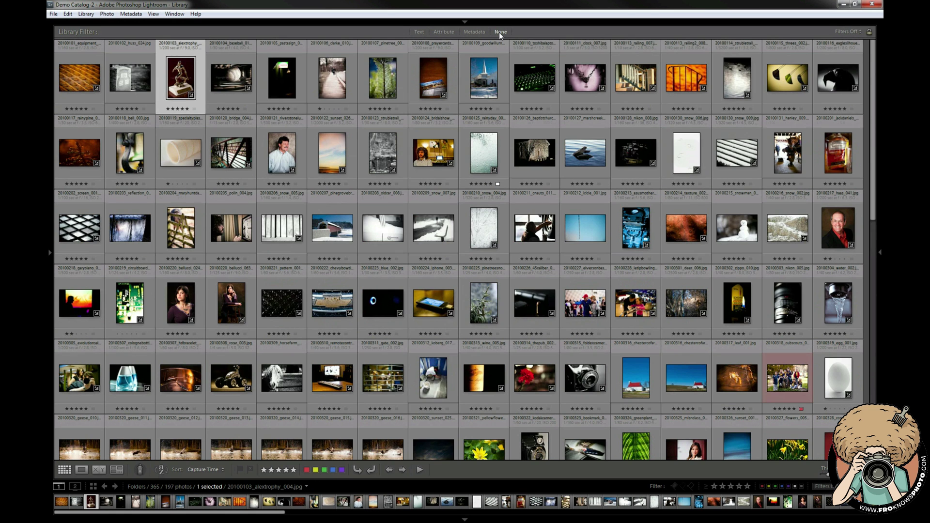
- Check the saved filter presets list, then show the Attribute filter options for flags, ratings and labels
{"action": "left_click", "coordinate": [859, 32]}
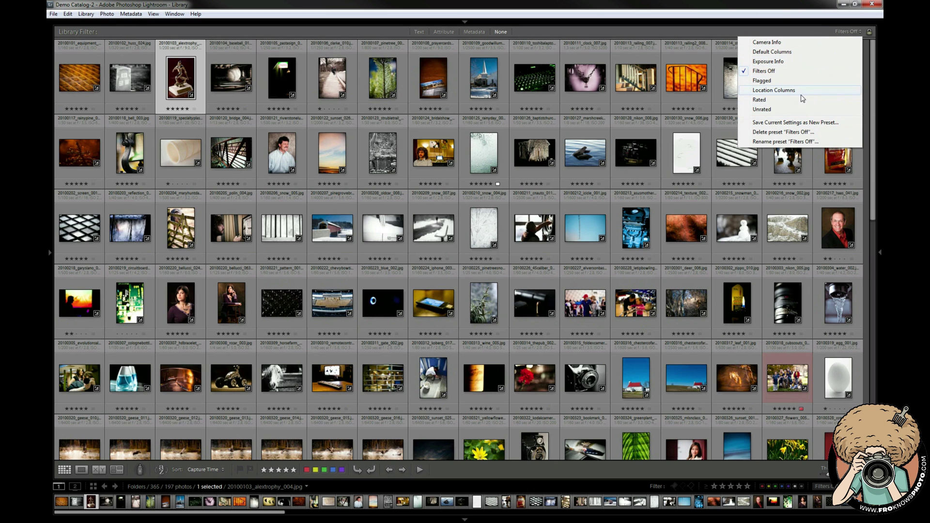
{"action": "left_click", "coordinate": [781, 10]}
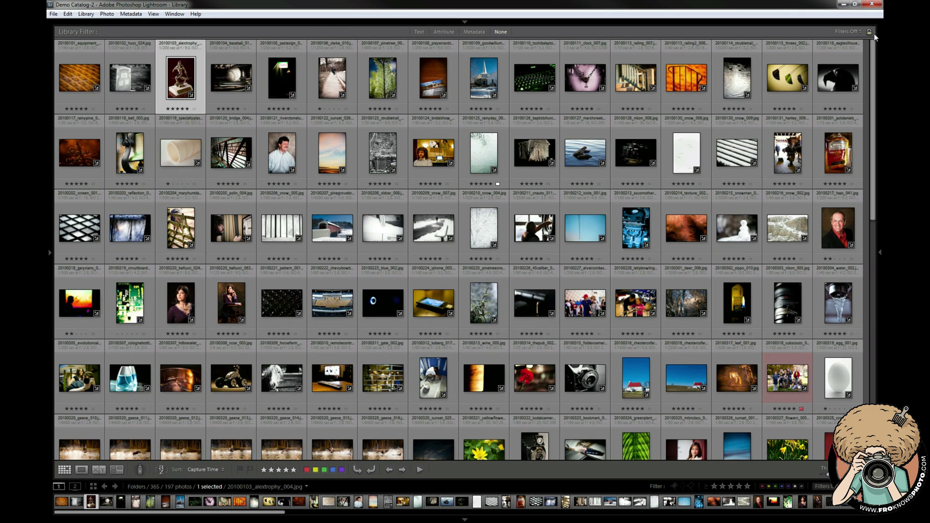
{"action": "left_click", "coordinate": [444, 32]}
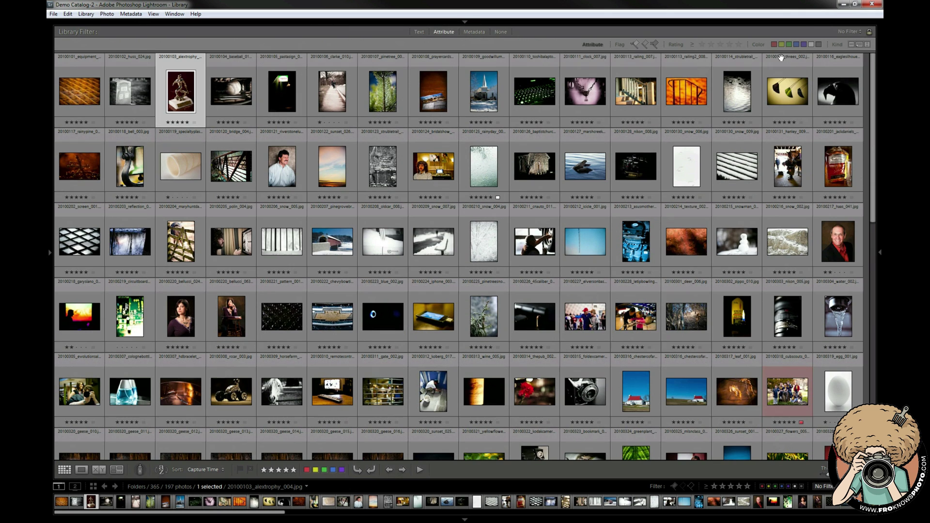
- Filter the grid to photos rated three stars and higher, showing 176 of 197
{"action": "left_click", "coordinate": [719, 45]}
{"action": "left_click", "coordinate": [719, 45]}
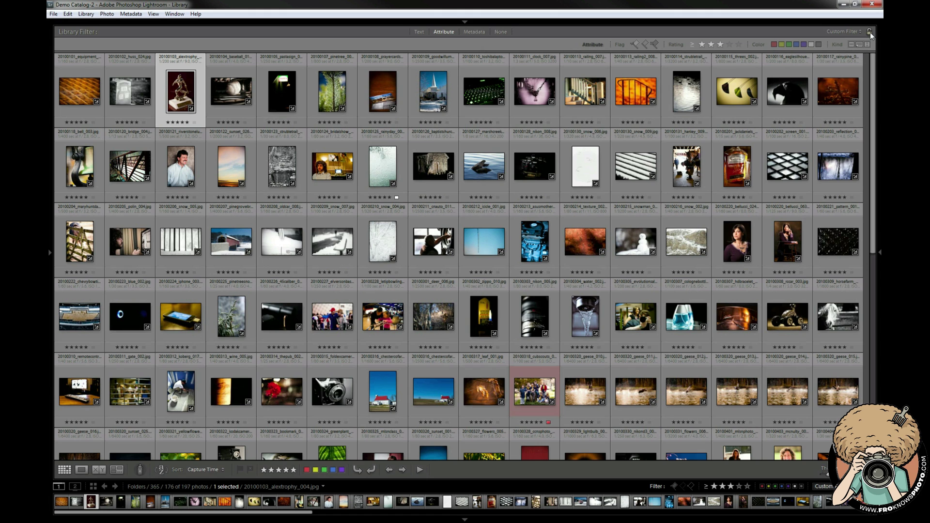
- Restore the side panels and browse the 365, 2009 Portfolio Book, wedding folders and 2009 collection
{"action": "key", "text": "Tab"}
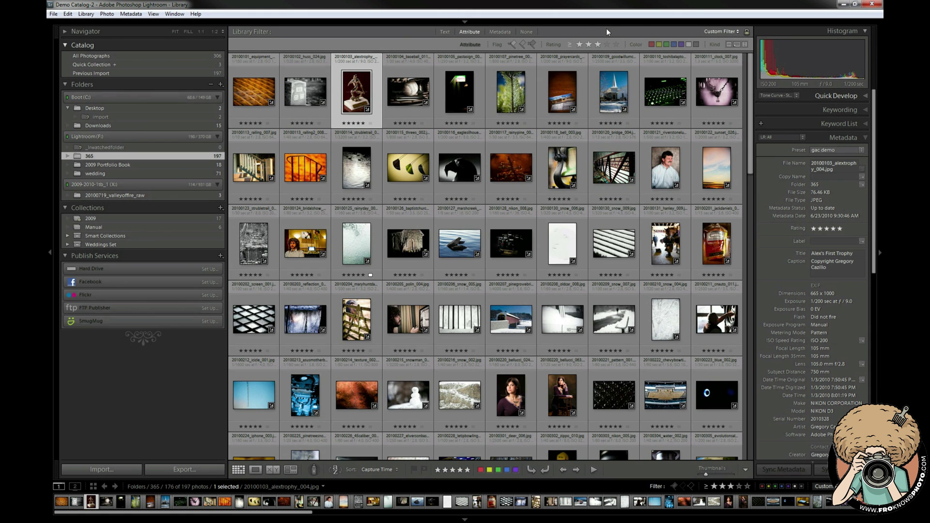
{"action": "left_click", "coordinate": [199, 166]}
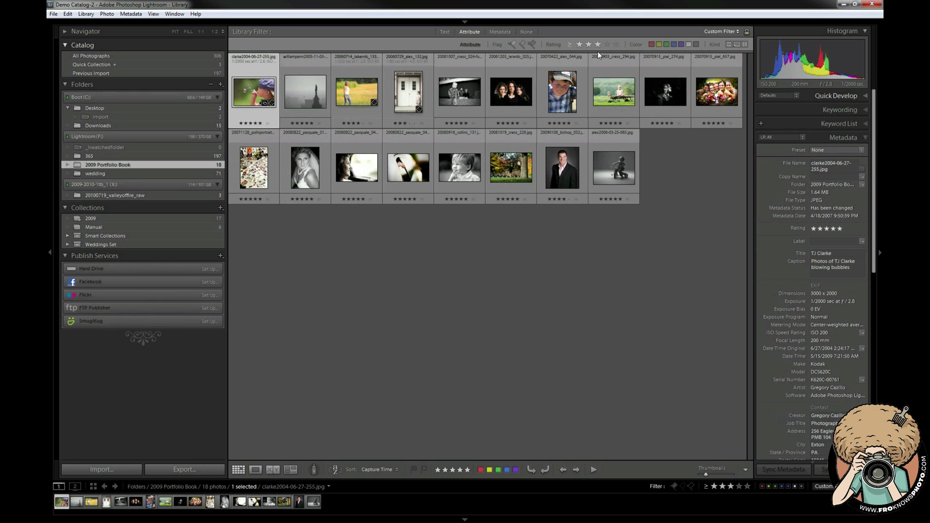
{"action": "left_click", "coordinate": [202, 174]}
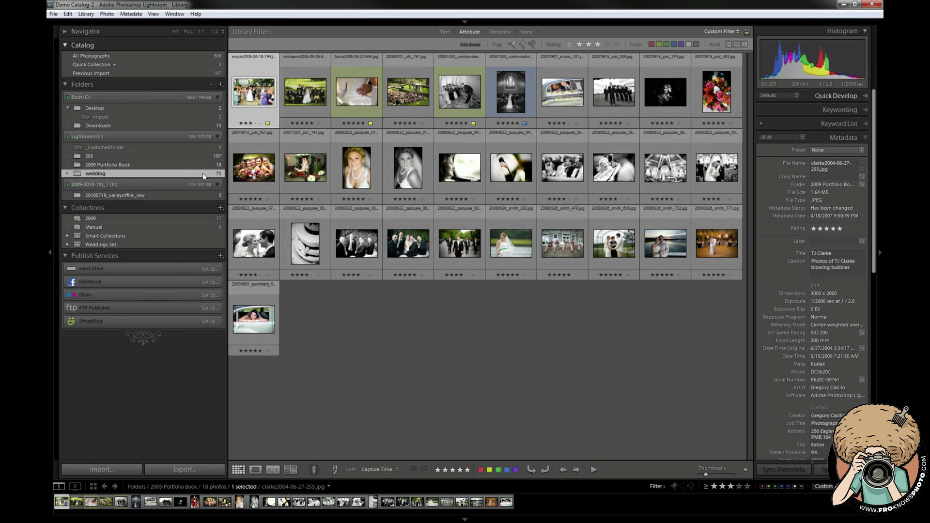
{"action": "left_click", "coordinate": [209, 155]}
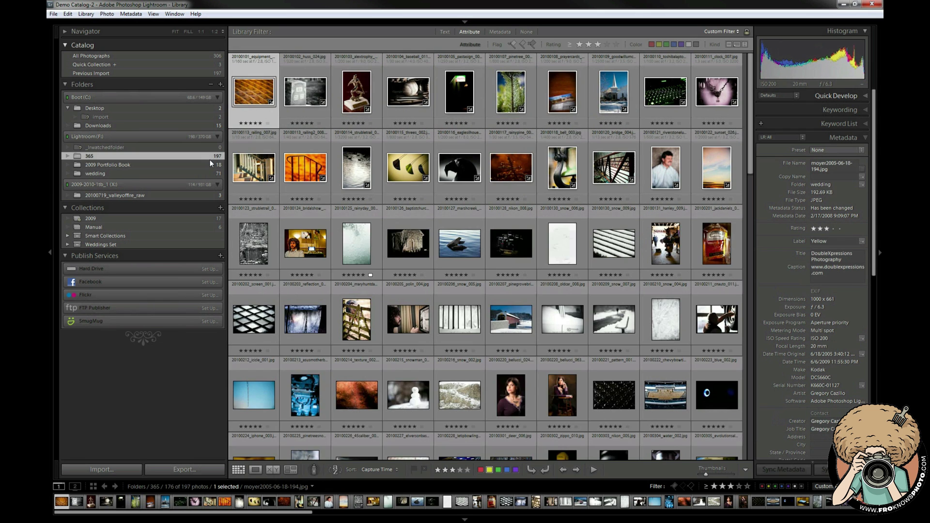
{"action": "left_click", "coordinate": [211, 165]}
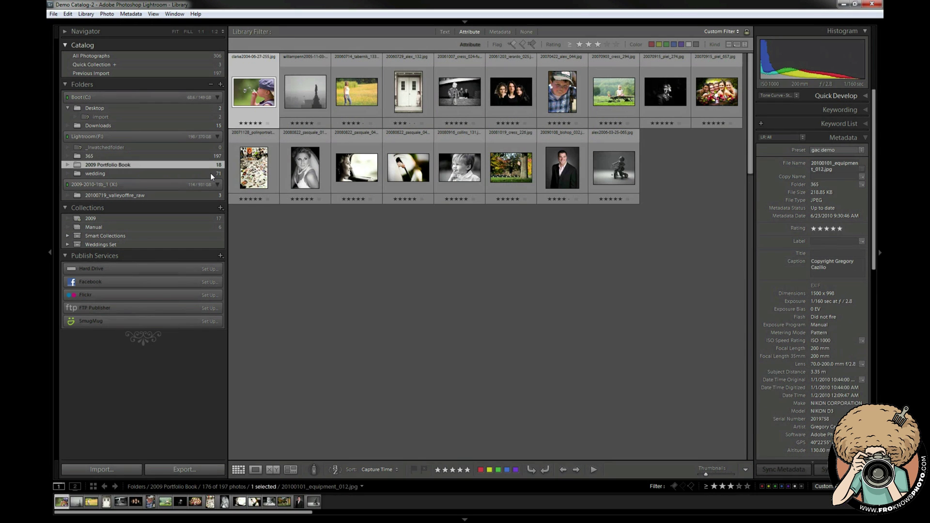
{"action": "left_click", "coordinate": [210, 173]}
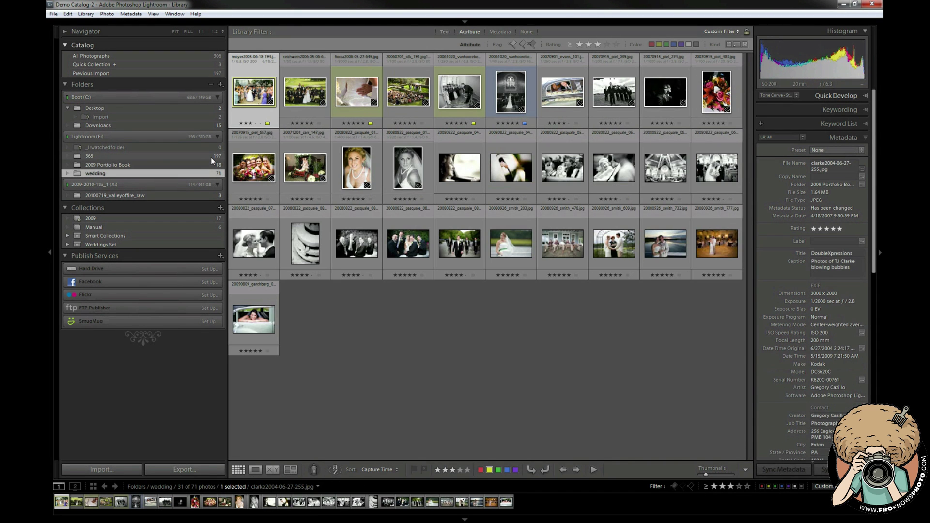
{"action": "left_click", "coordinate": [210, 157]}
{"action": "left_click", "coordinate": [211, 167]}
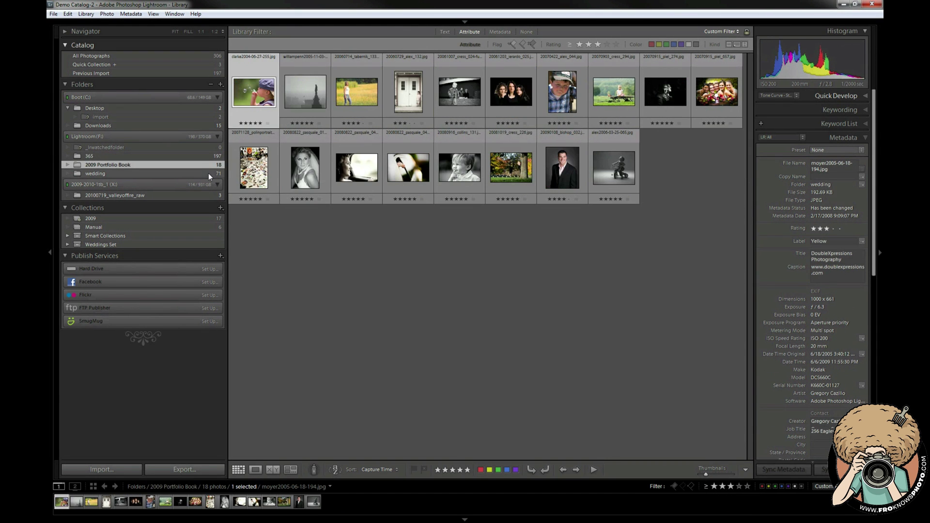
{"action": "left_click", "coordinate": [208, 173]}
{"action": "left_click", "coordinate": [136, 219]}
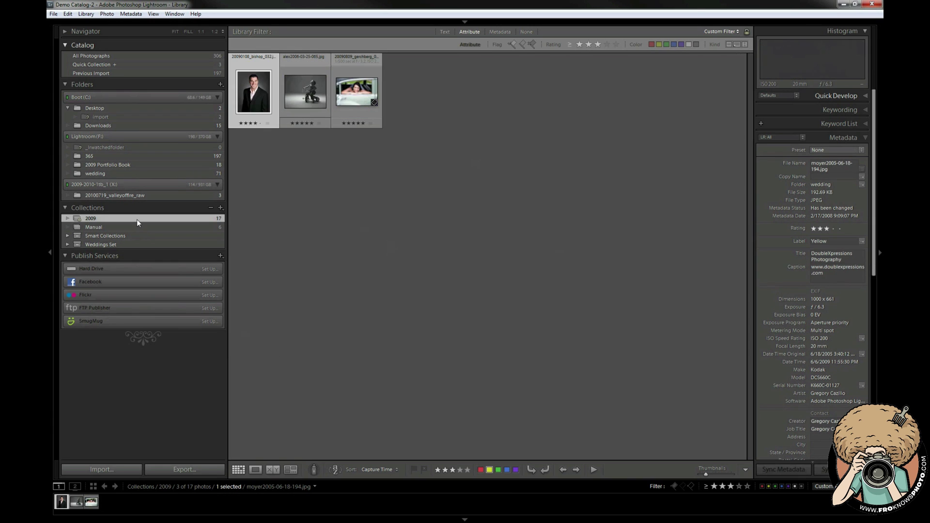
{"action": "left_click", "coordinate": [158, 156]}
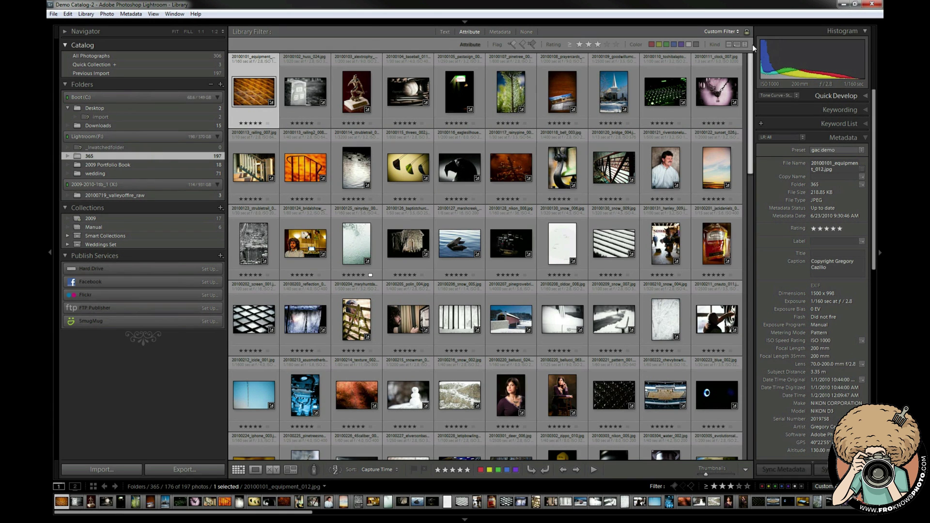
- Unlock the filter and view 2009 Portfolio Book's 18 three-star-and-higher photos, briefly checking the Metadata columns
{"action": "left_click", "coordinate": [746, 32]}
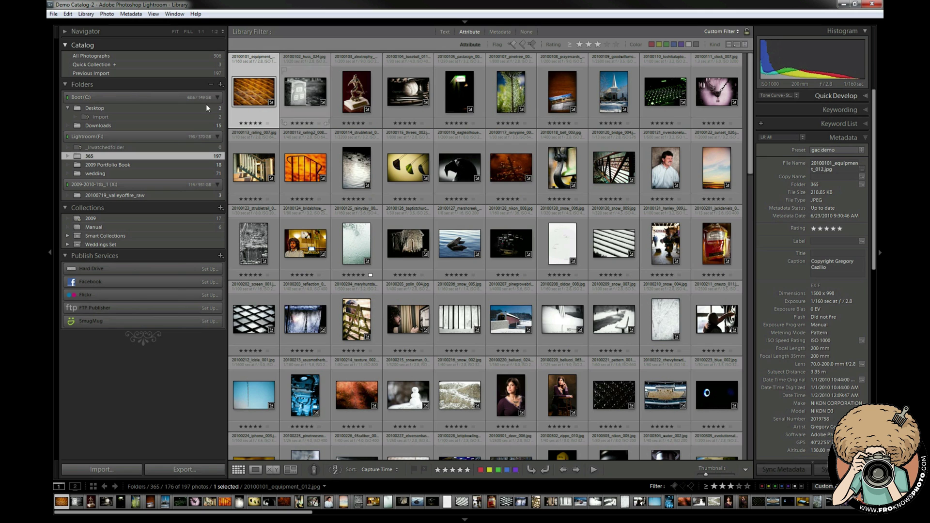
{"action": "left_click", "coordinate": [209, 165]}
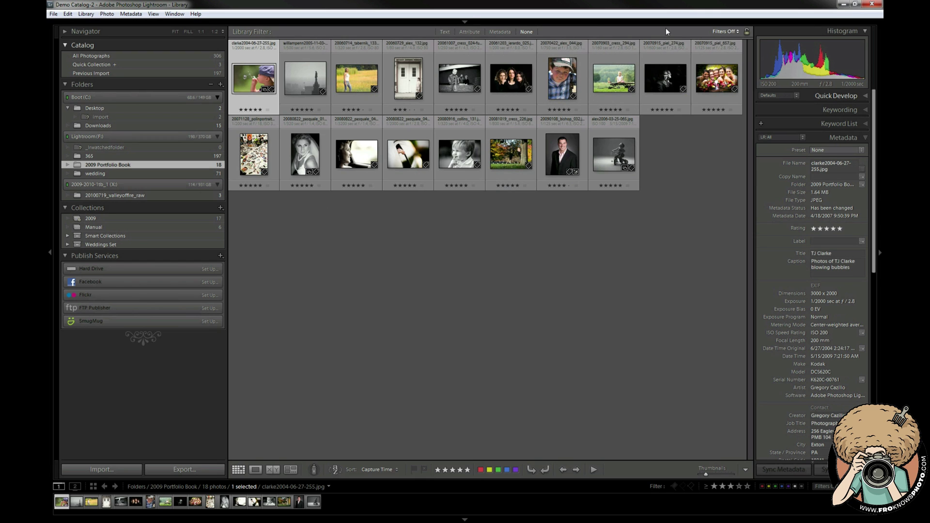
{"action": "left_click", "coordinate": [504, 31]}
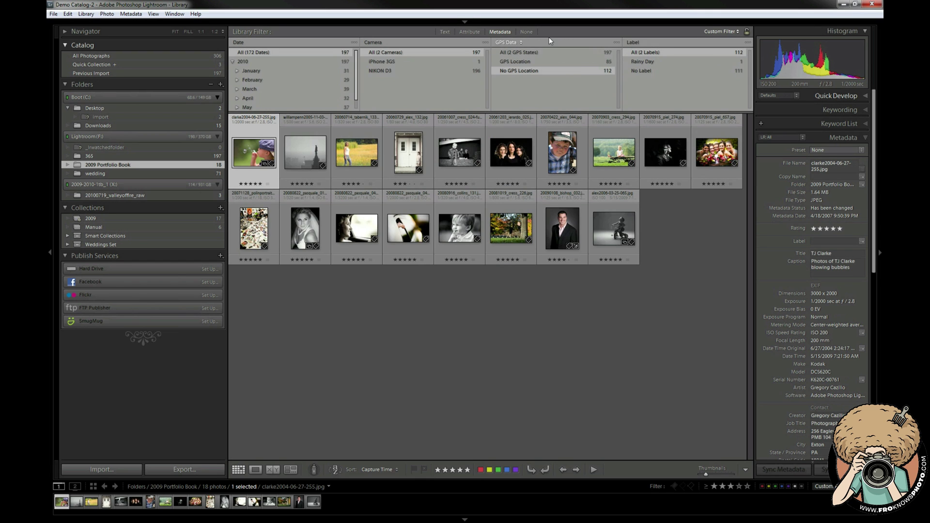
{"action": "left_click", "coordinate": [483, 31]}
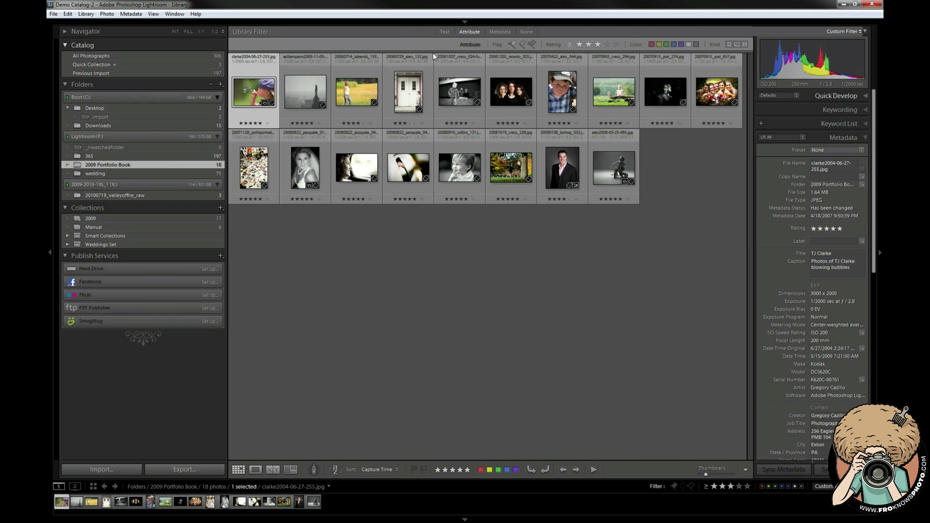
- Hide both side panels and select the 20070903_cress_294 photo in the widened grid
{"action": "key", "text": "Tab"}
{"action": "left_click", "coordinate": [431, 83]}
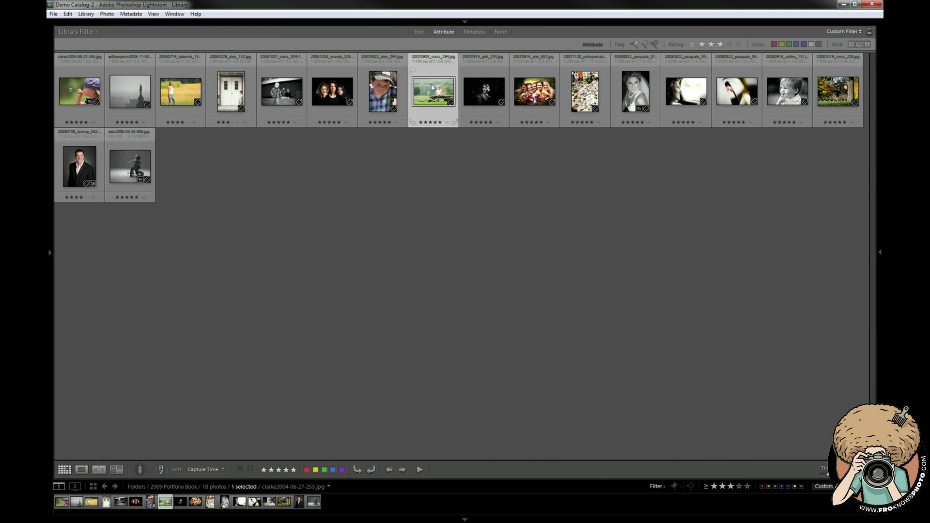